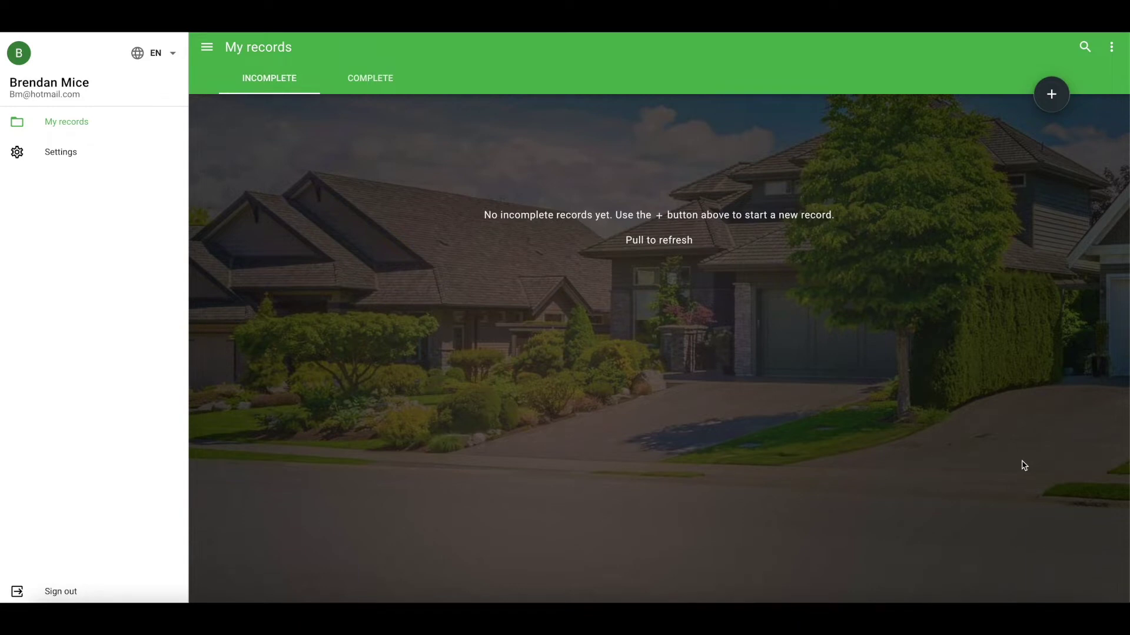
Step: Start a new DORT record and check the prefilled team name Fintracker, team members and agent signature
click(1054, 97)
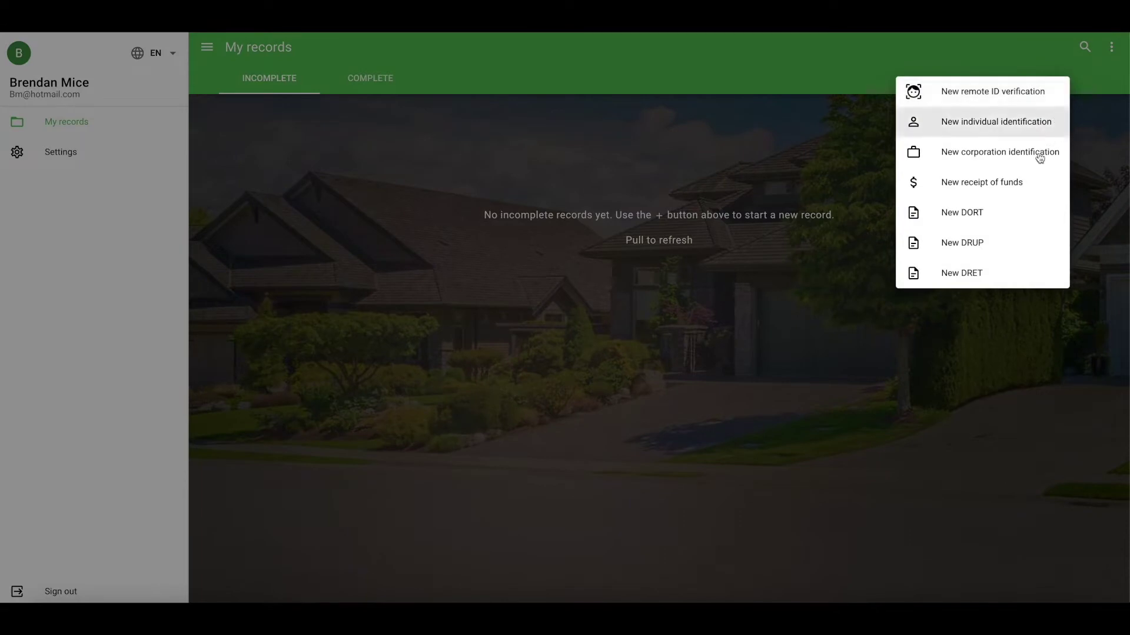
click(1000, 219)
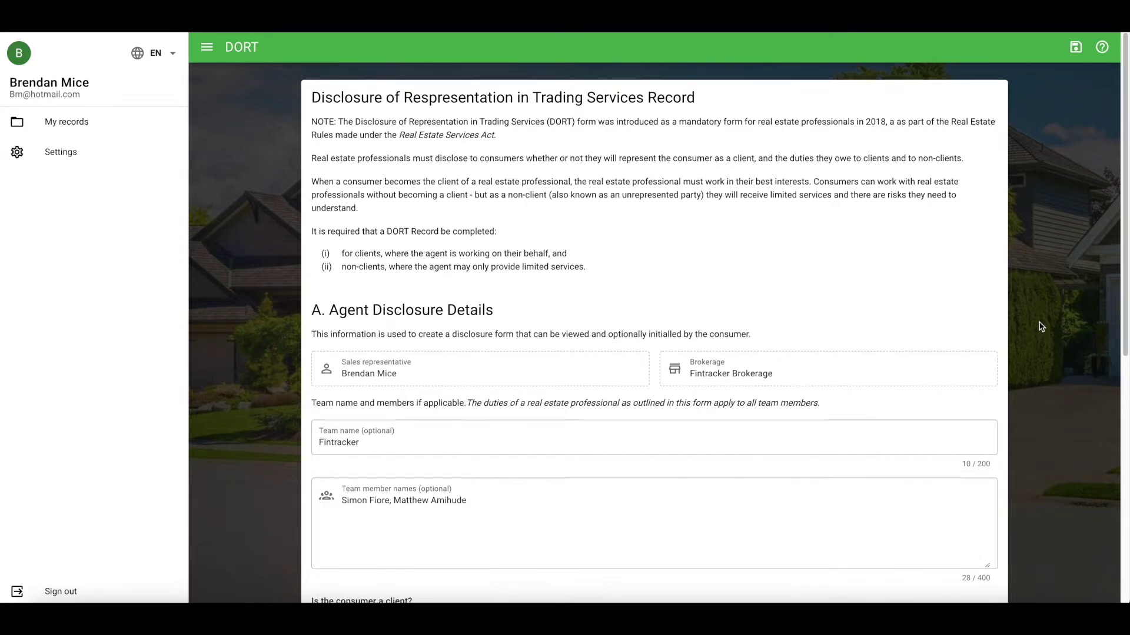
scroll(1041, 326, down, 3)
scroll(1042, 326, down, 1)
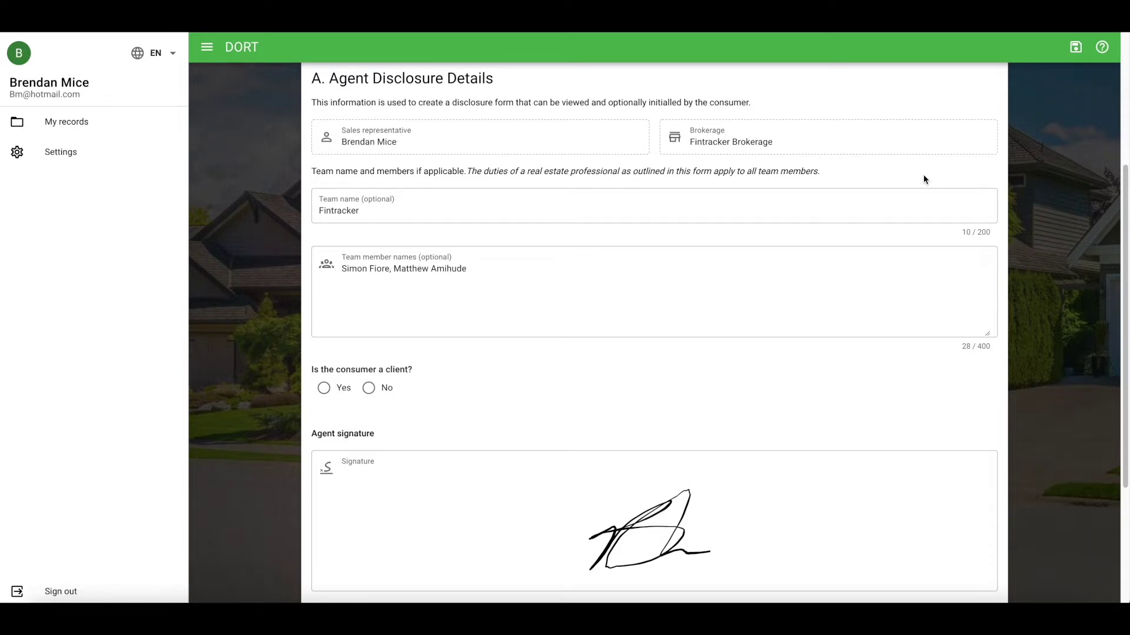
click(721, 208)
click(596, 282)
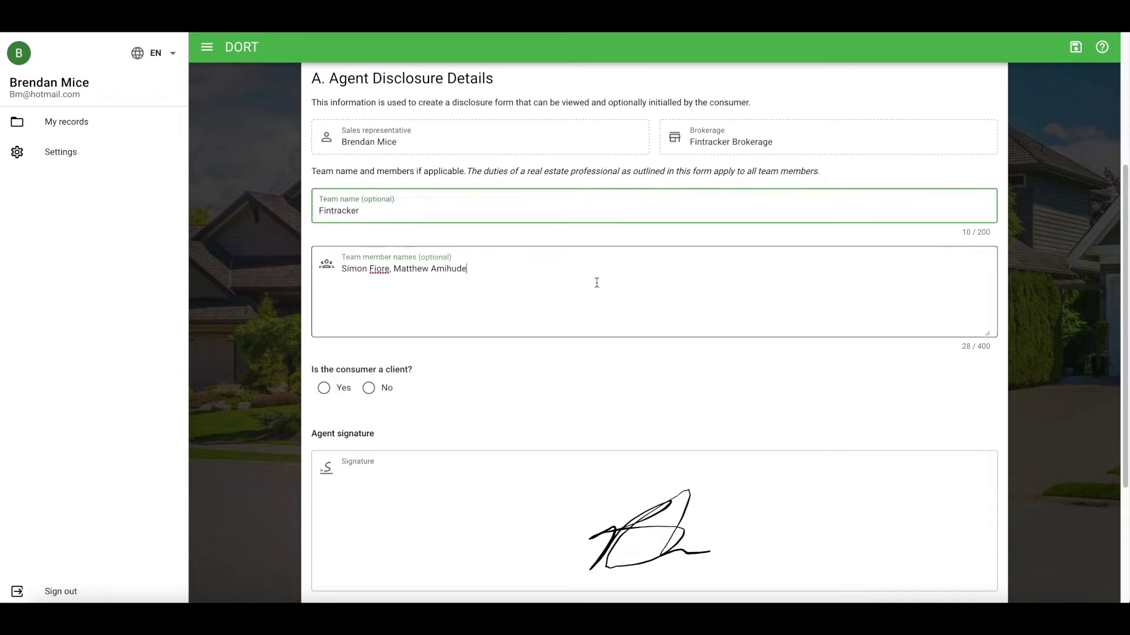
scroll(902, 341, down, 2)
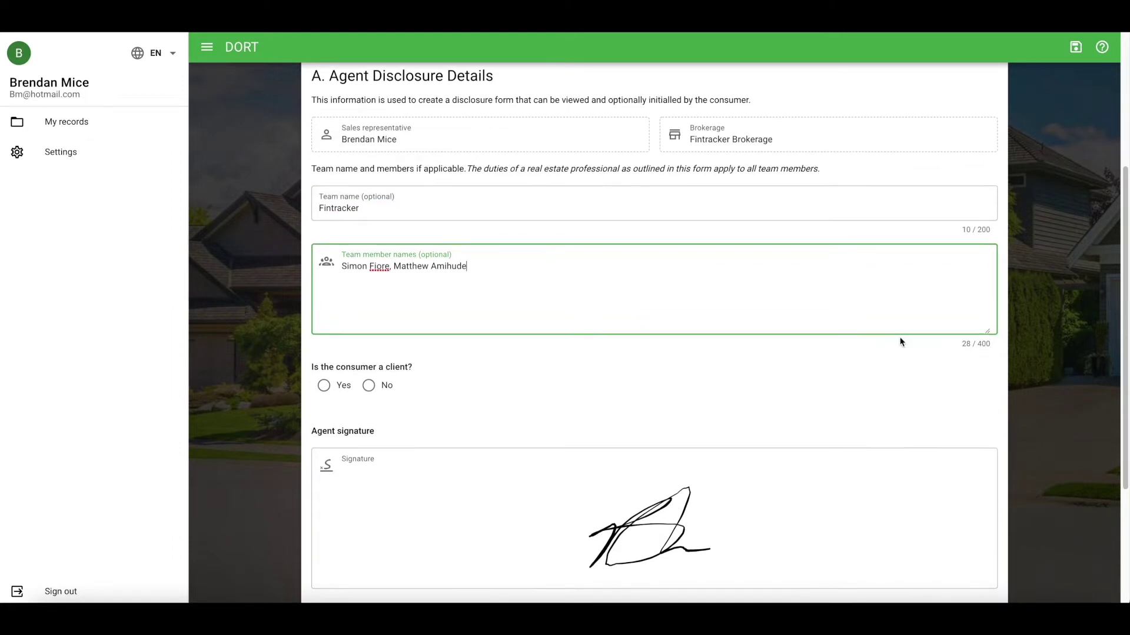
scroll(900, 352, down, 2)
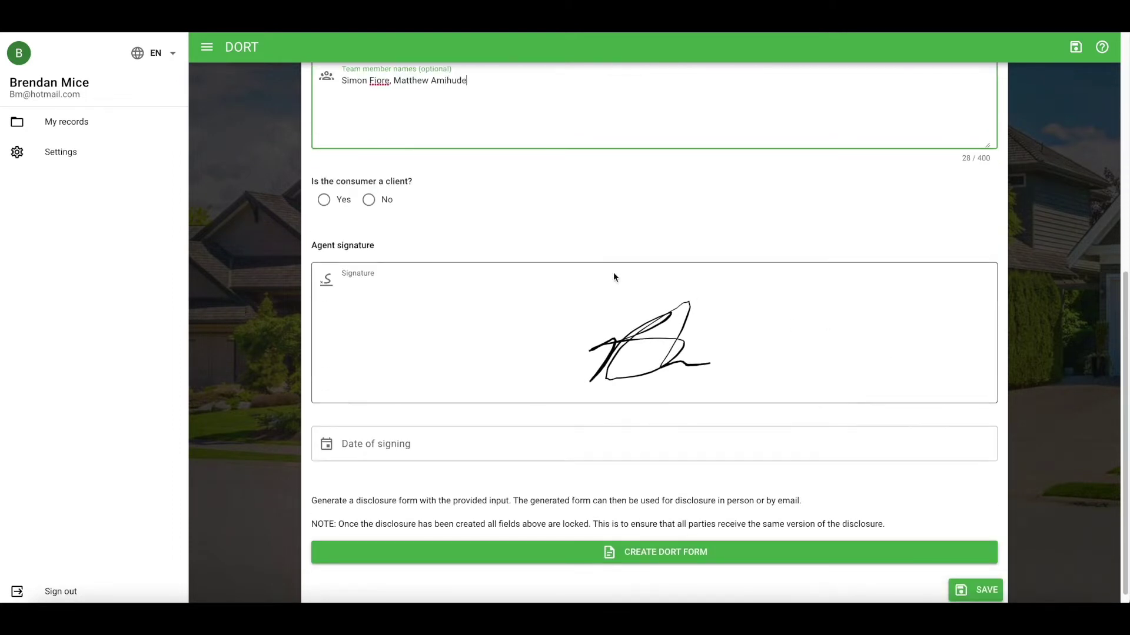
Step: Mark the consumer as a client and set the property address to the first saved street address in British Columbia
click(324, 200)
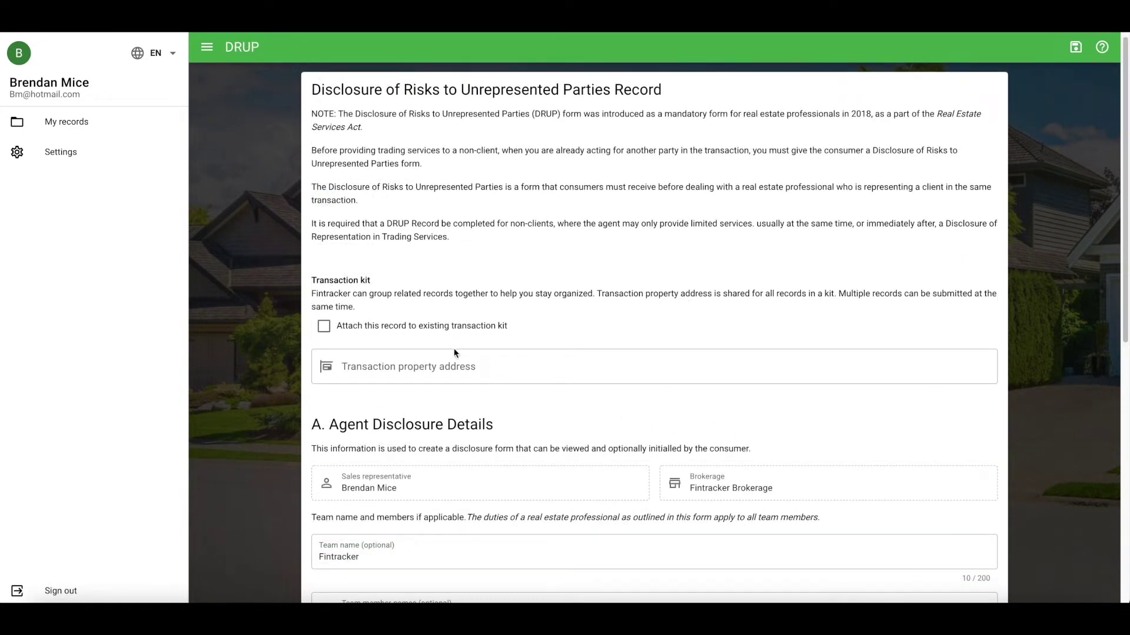
click(427, 373)
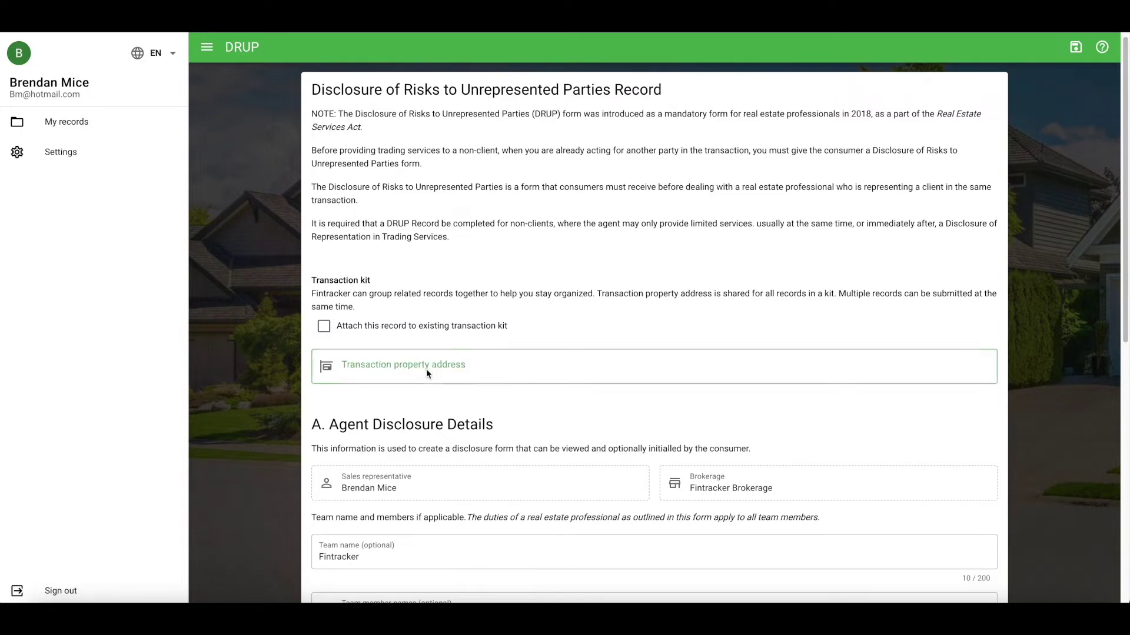
click(473, 371)
click(526, 227)
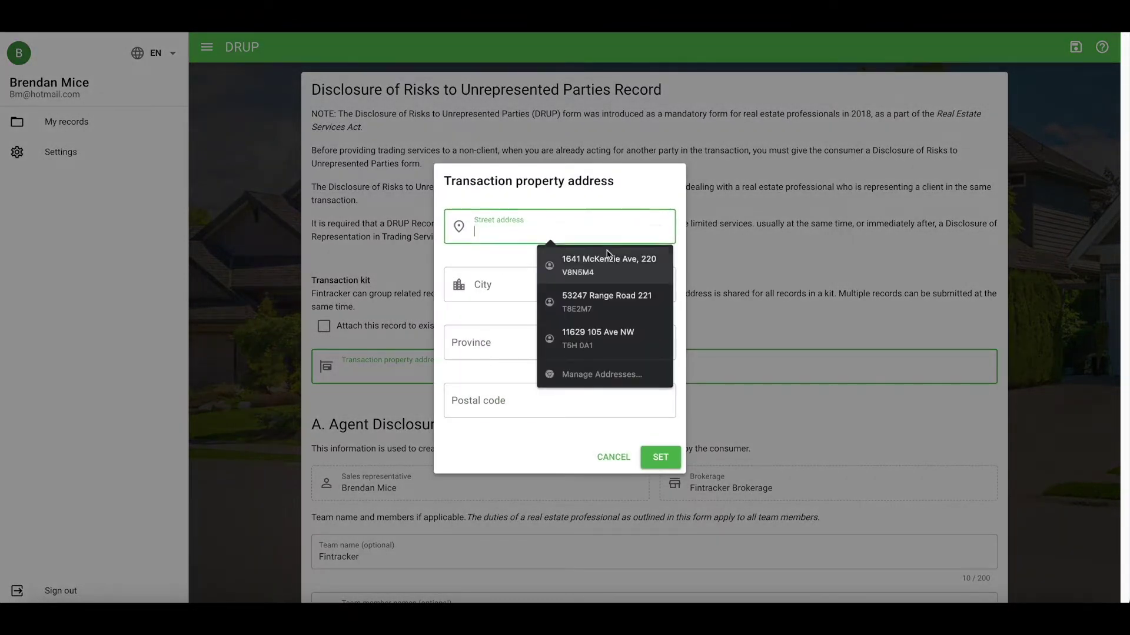
click(629, 267)
click(521, 352)
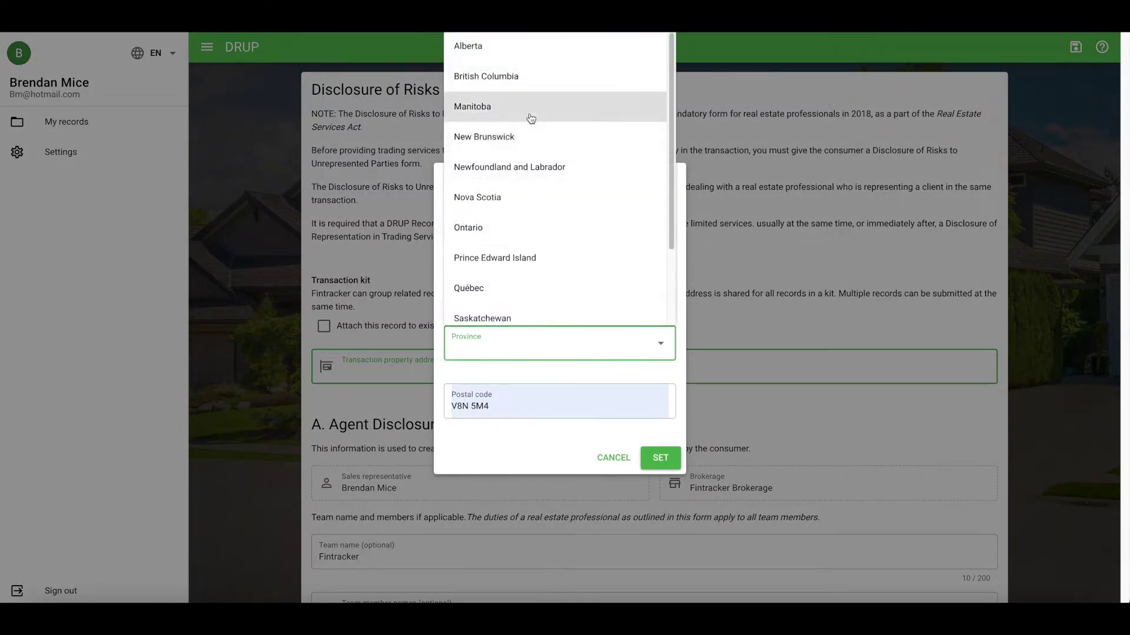
click(519, 81)
click(663, 456)
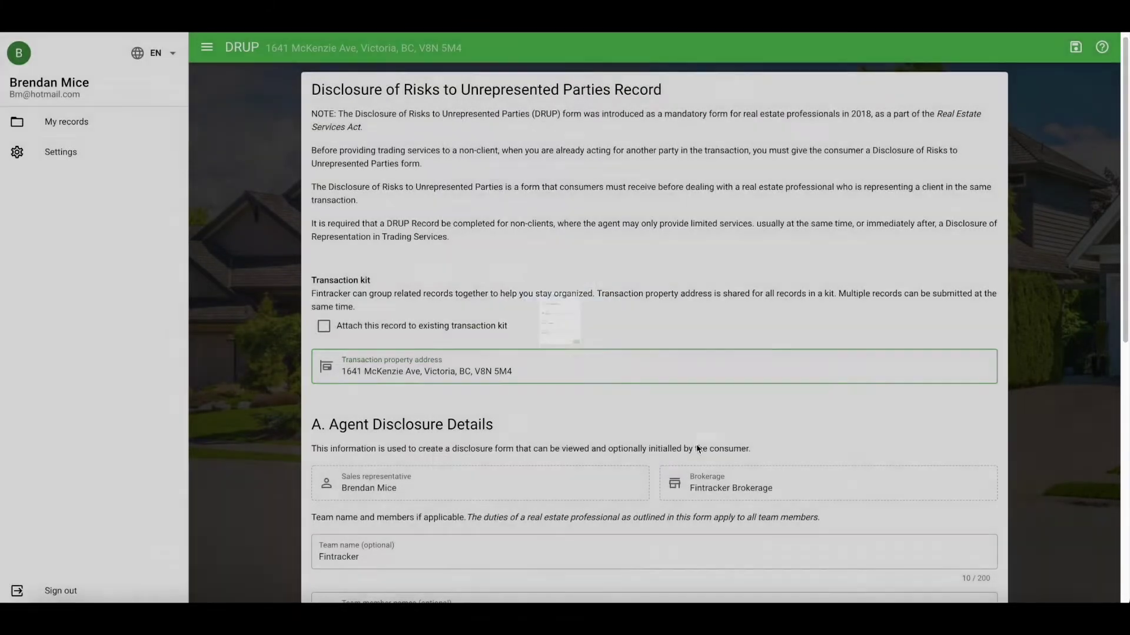
scroll(1071, 418, down, 3)
Step: Redraw the agent signature and save it
scroll(1071, 425, down, 6)
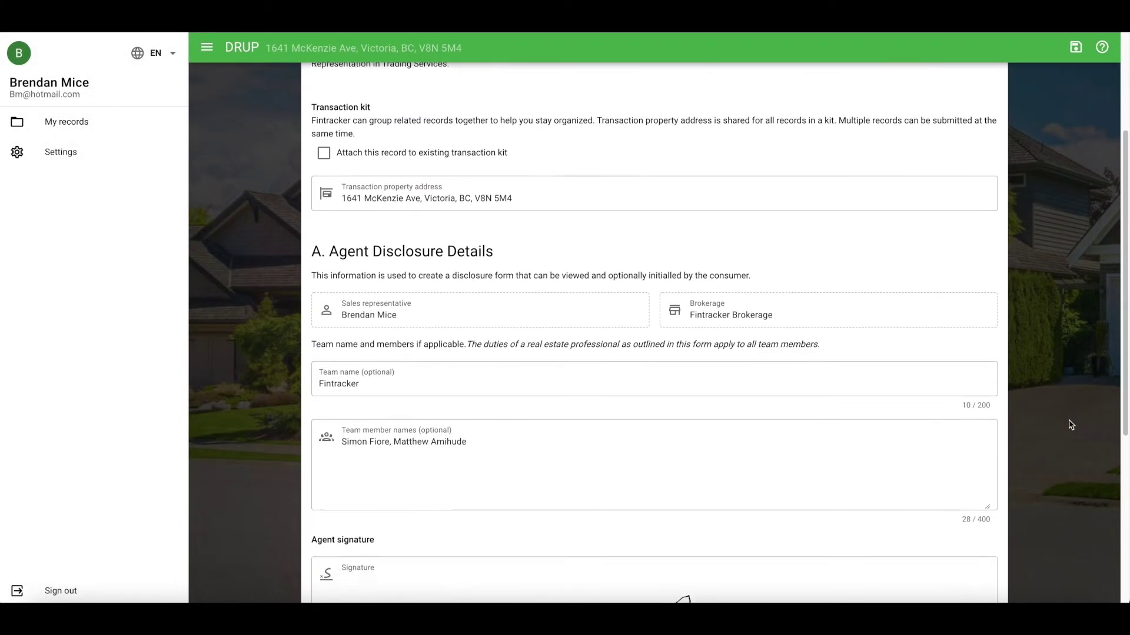
scroll(1071, 425, down, 2)
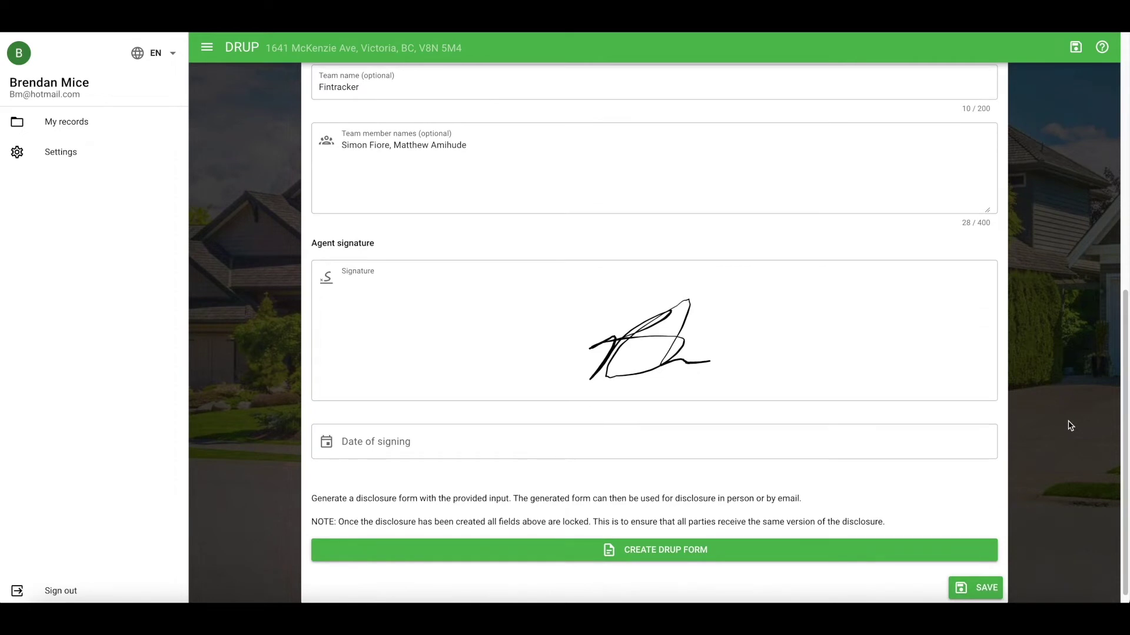
scroll(1068, 429, down, 1)
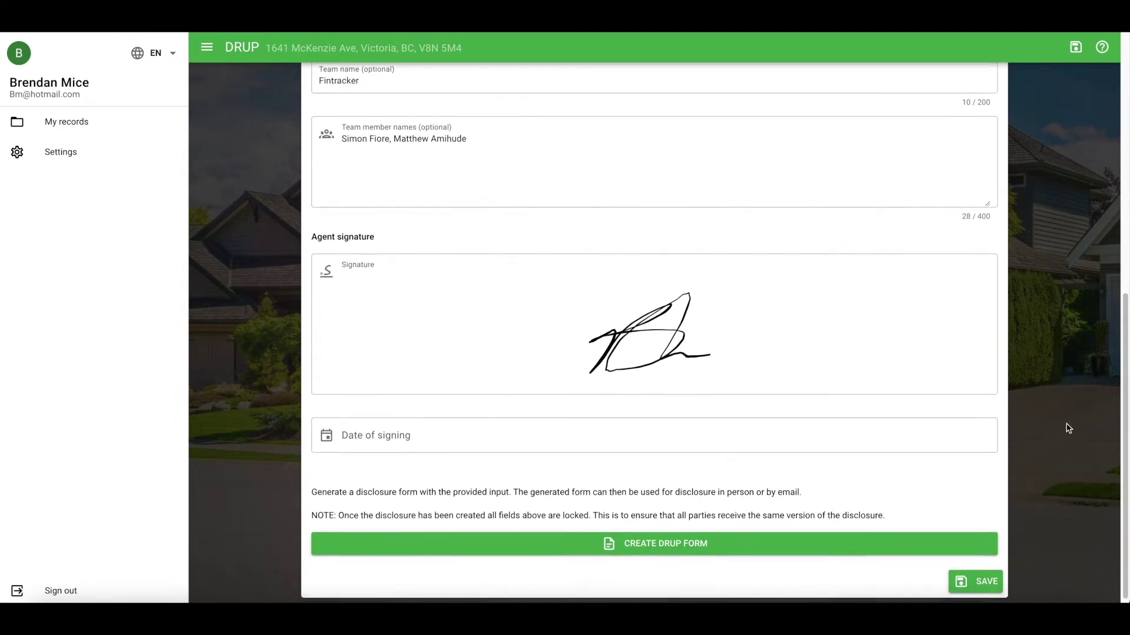
click(785, 344)
mouse_move(541, 315)
mouse_down()
mouse_move(546, 295)
mouse_move(588, 309)
mouse_move(615, 335)
mouse_up()
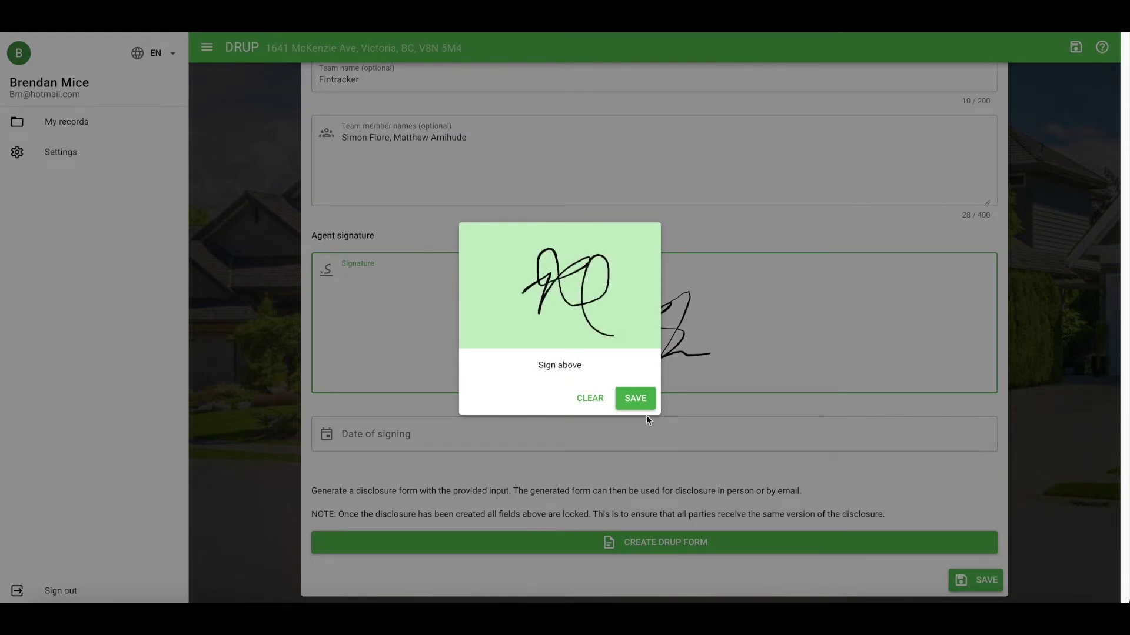
click(647, 412)
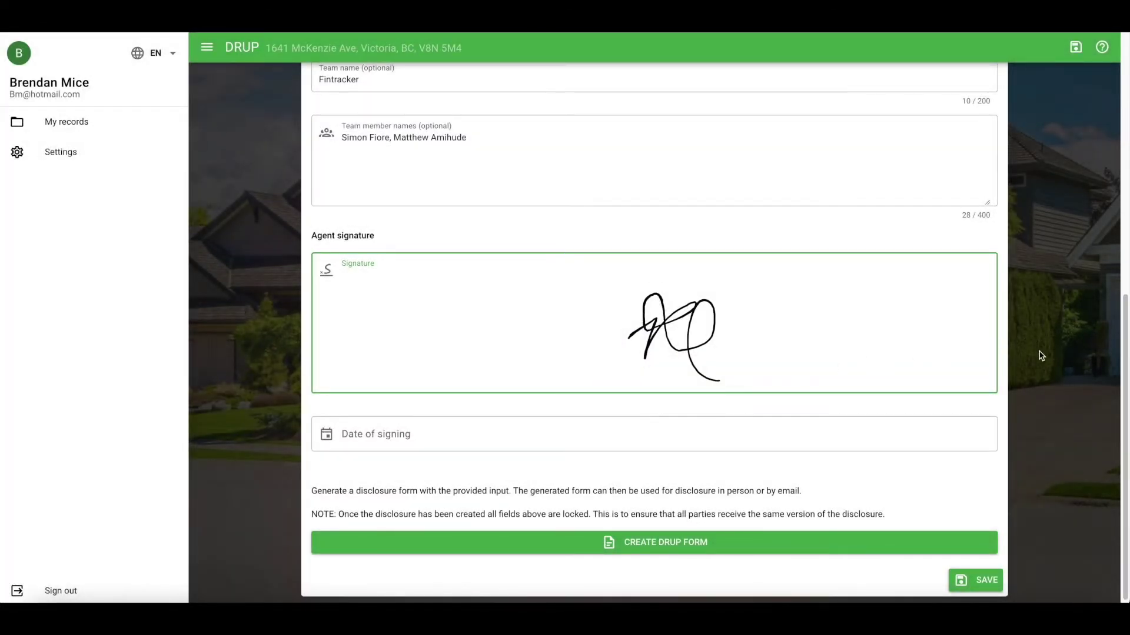
Step: Set the date of signing to August 24, 2022
click(715, 440)
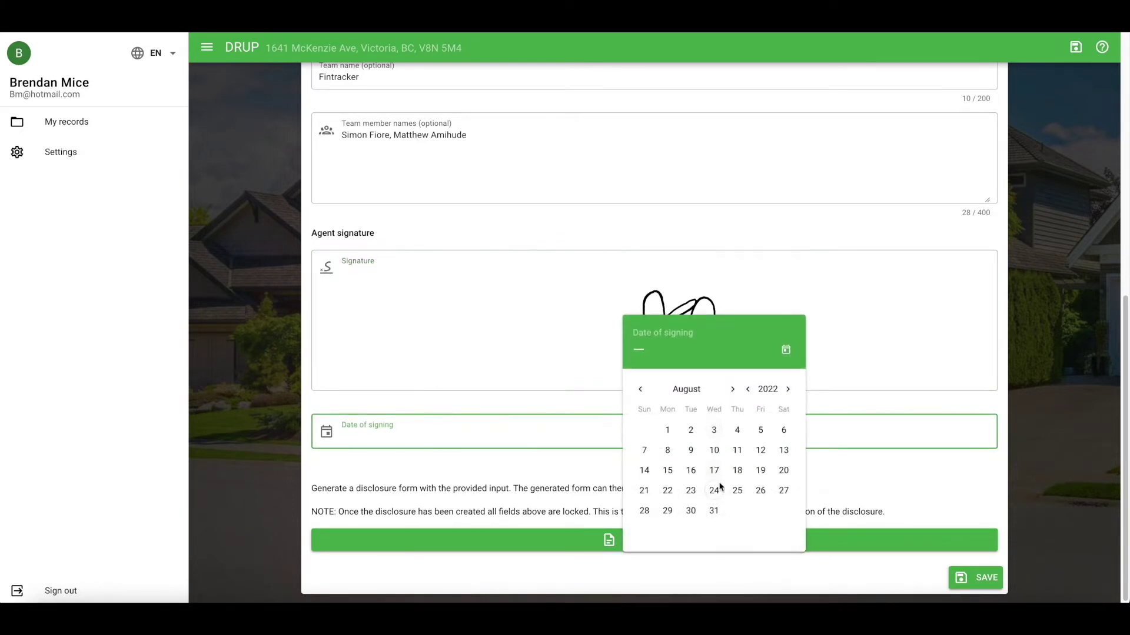
click(718, 486)
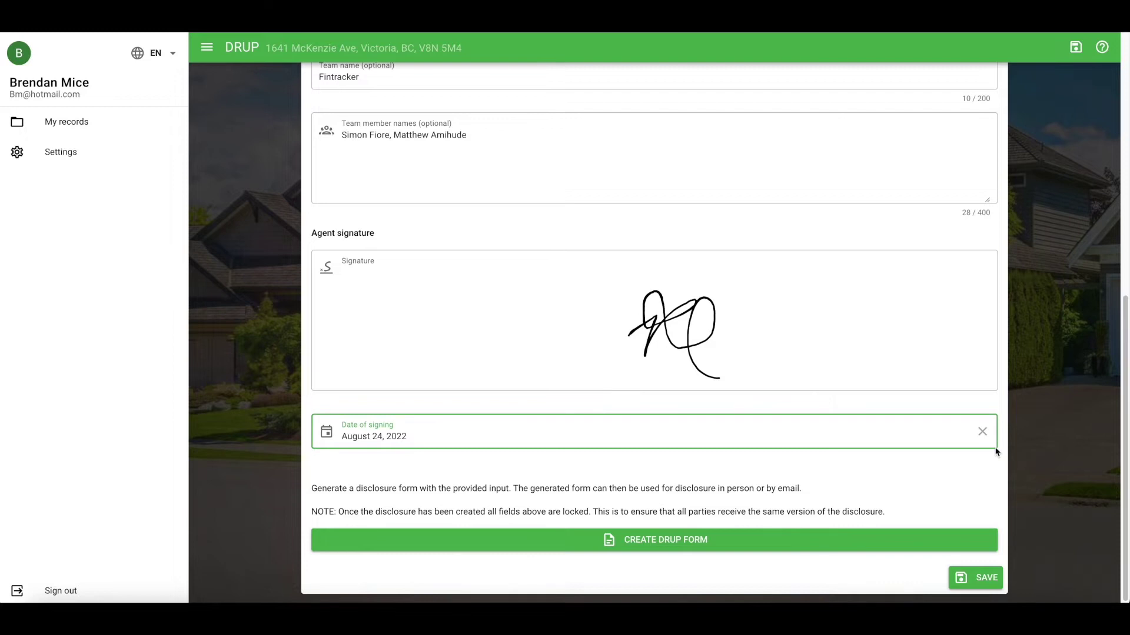
scroll(997, 452, down, 1)
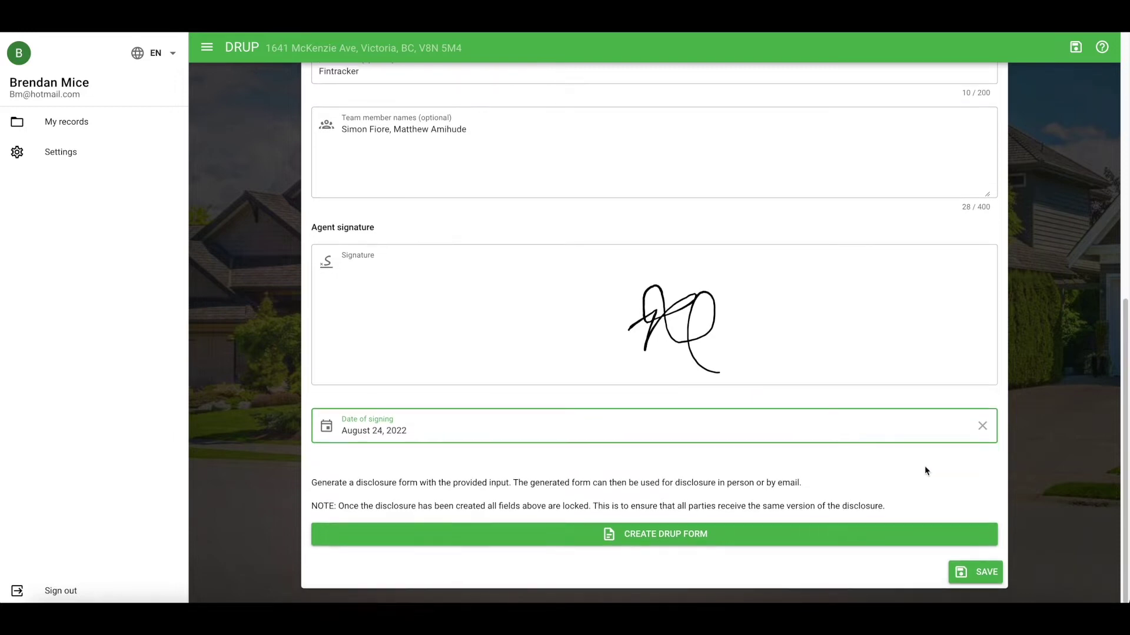
Step: Create the DRUP form and scroll down to the Consumer Acknowledgment section and Notes
click(708, 536)
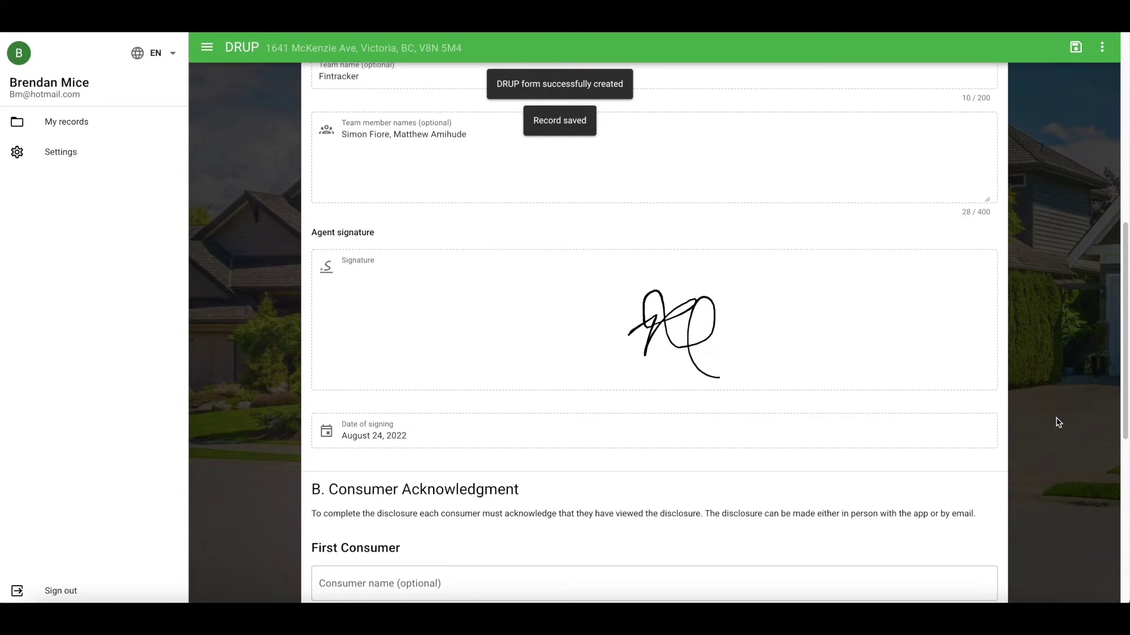
scroll(1058, 423, down, 1)
scroll(1059, 423, down, 1)
scroll(1059, 422, down, 2)
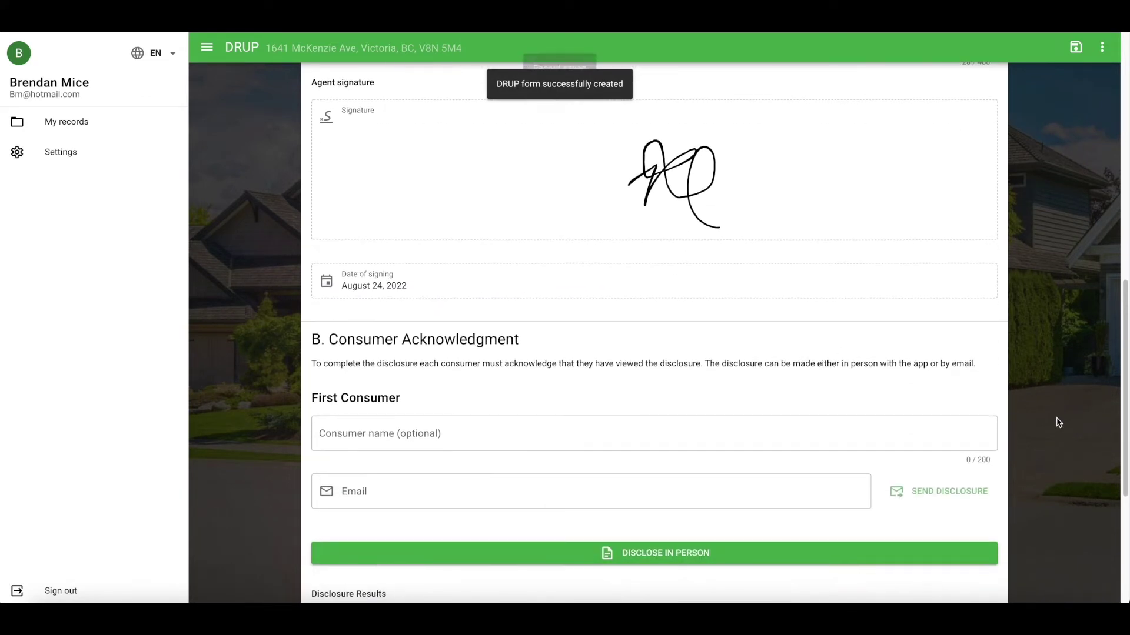
scroll(1058, 423, down, 4)
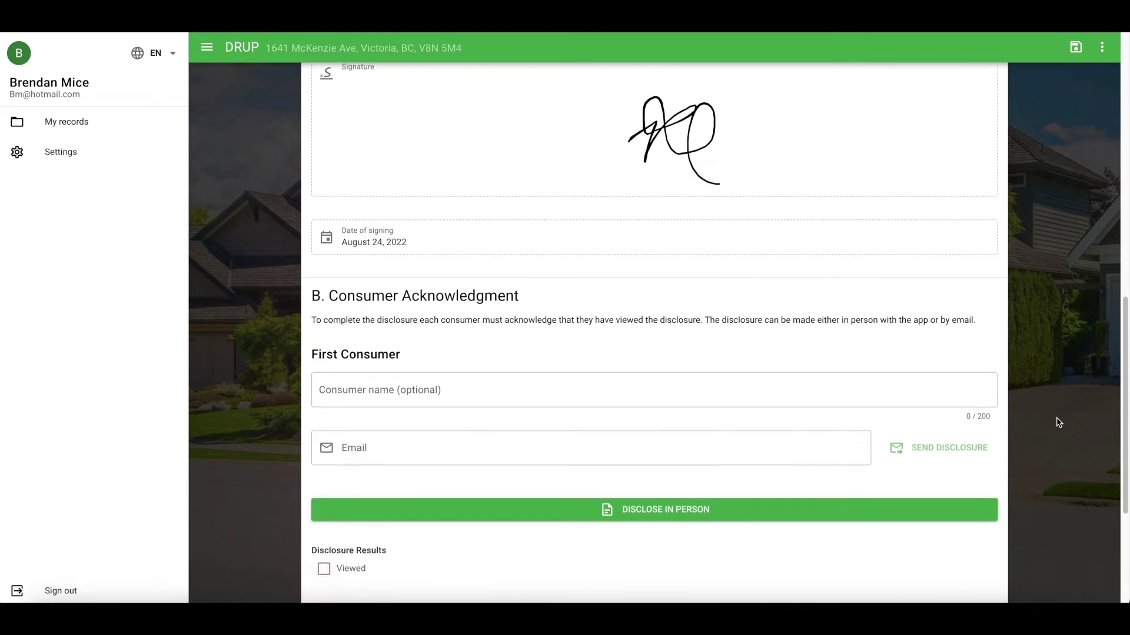
scroll(1058, 422, down, 1)
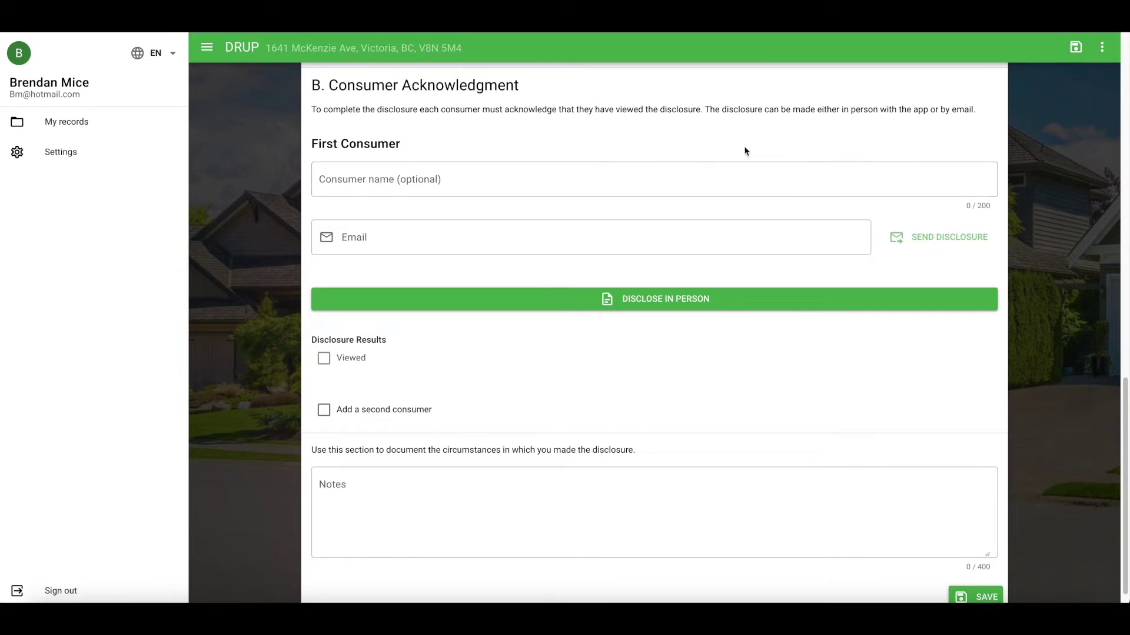
Step: Enter the first consumer's full name and e-mail address, then email them the DRUP disclosure
click(704, 176)
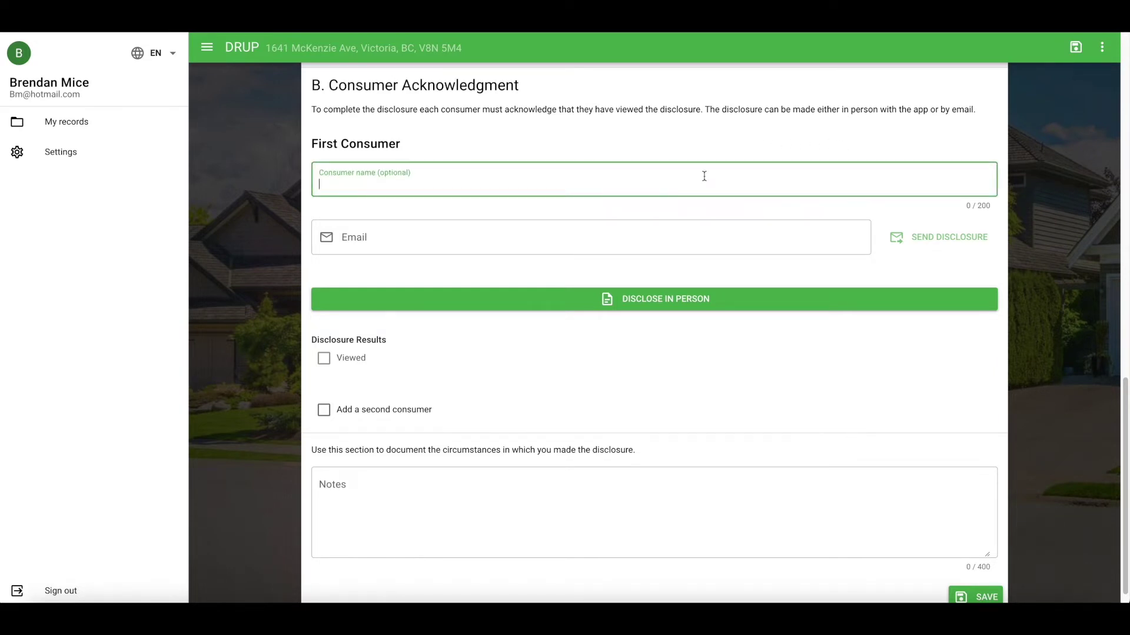
text(Jack Sparrow)
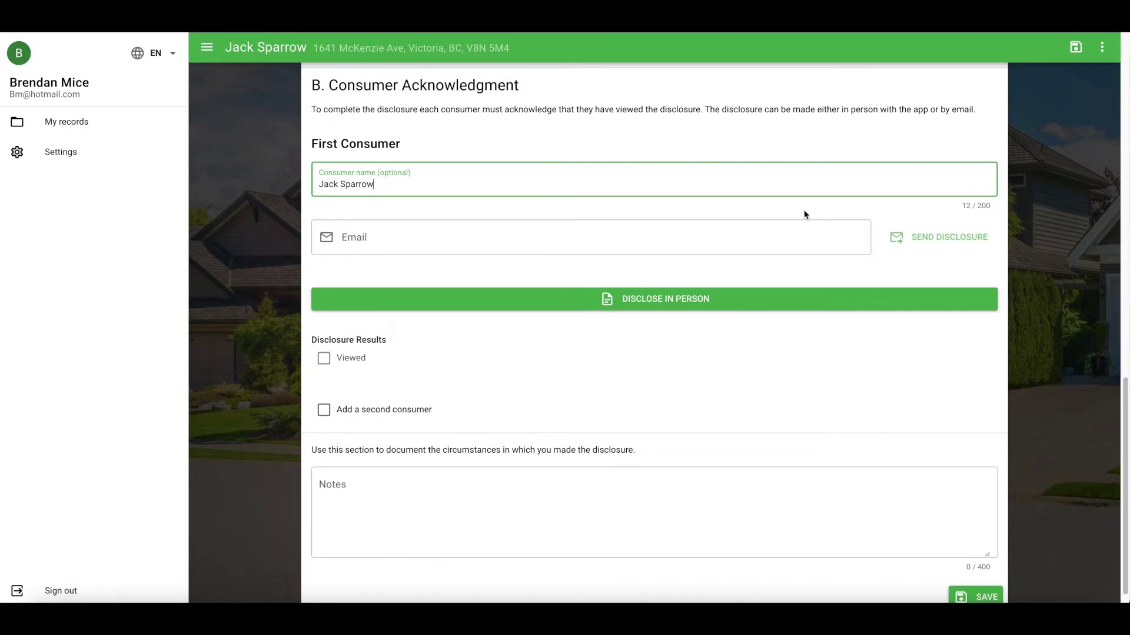
click(683, 238)
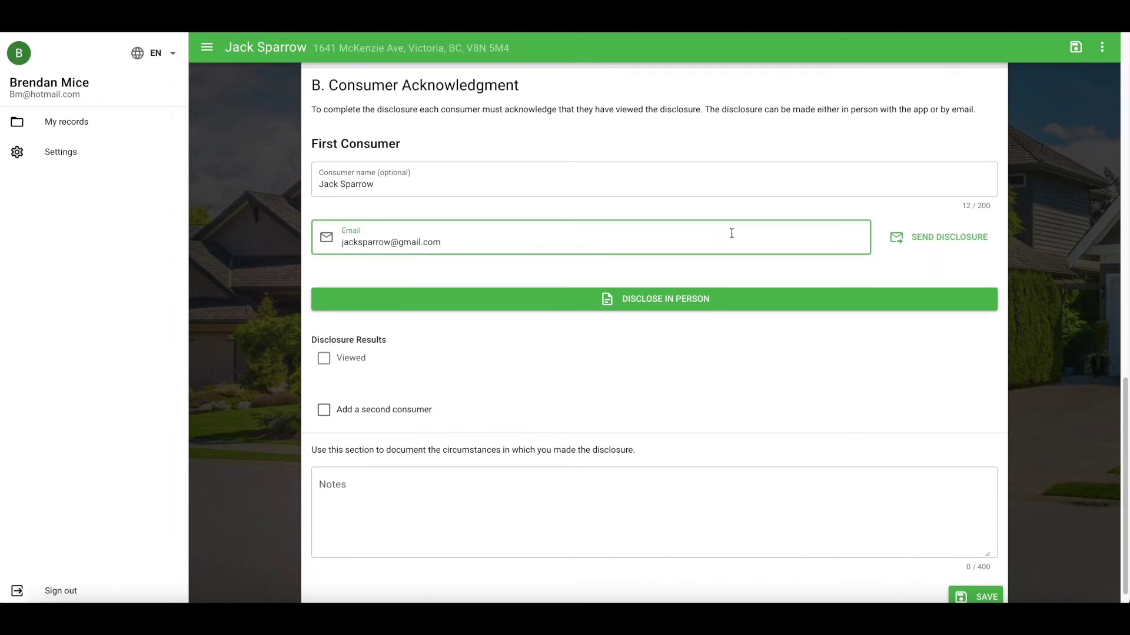
click(929, 237)
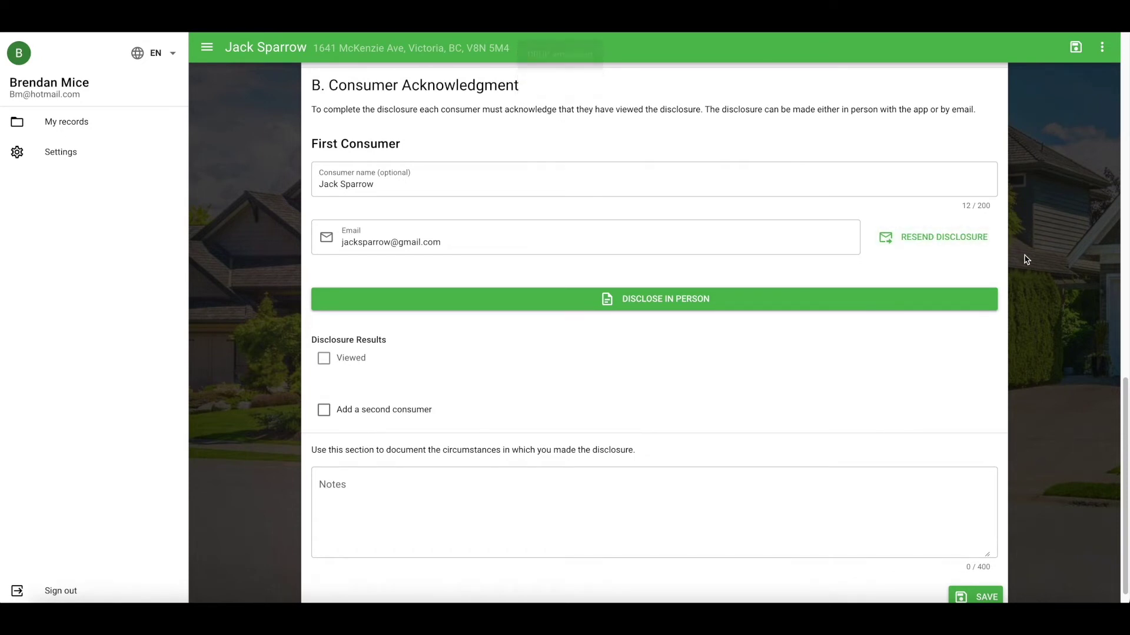
scroll(1026, 260, down, 1)
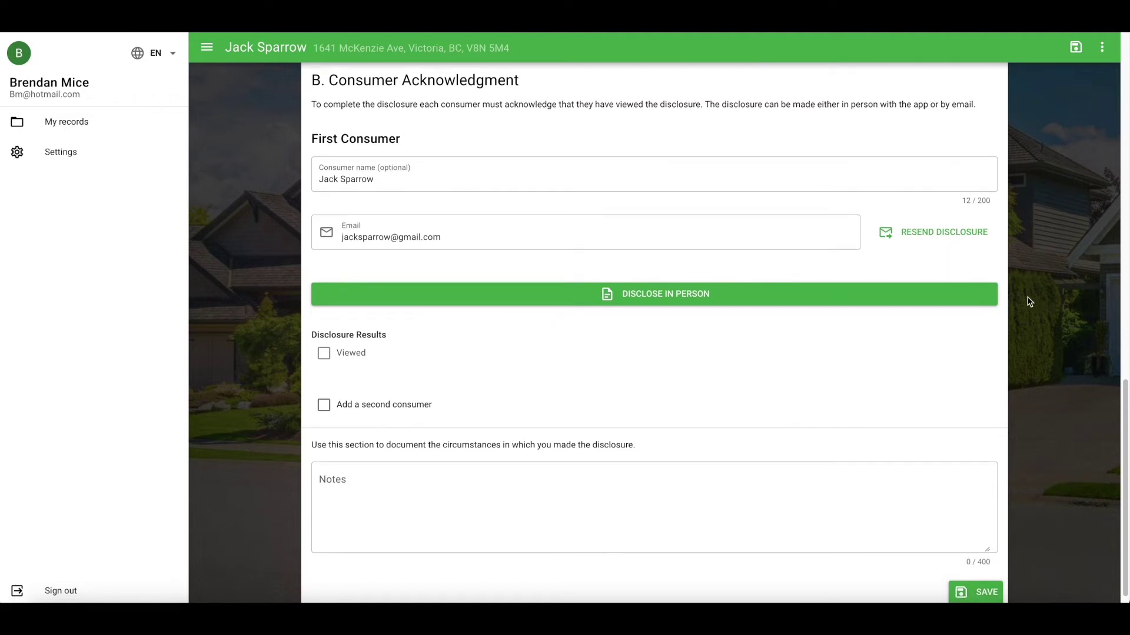
Step: Begin the in-person disclosure and open the full disclosure document
click(930, 295)
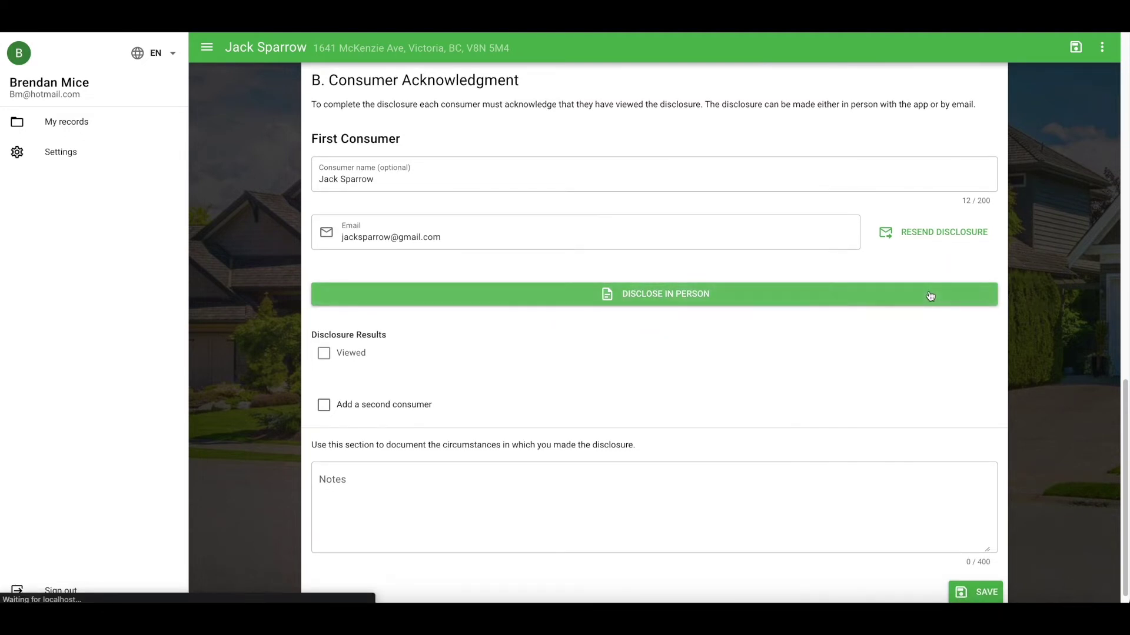
scroll(827, 351, down, 1)
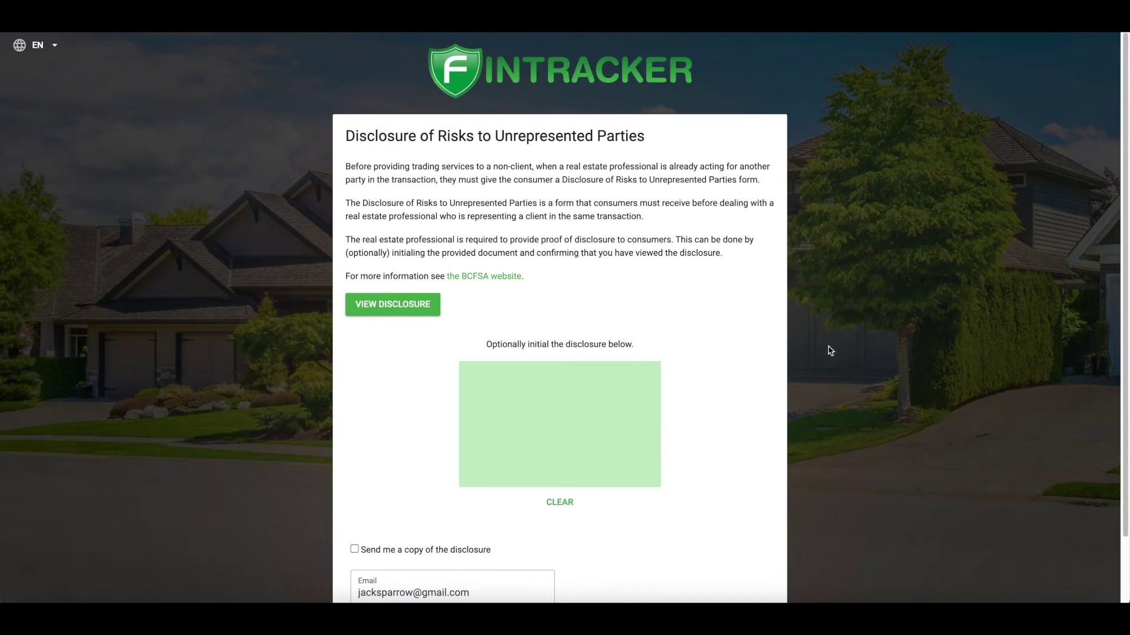
scroll(826, 358, down, 1)
click(373, 261)
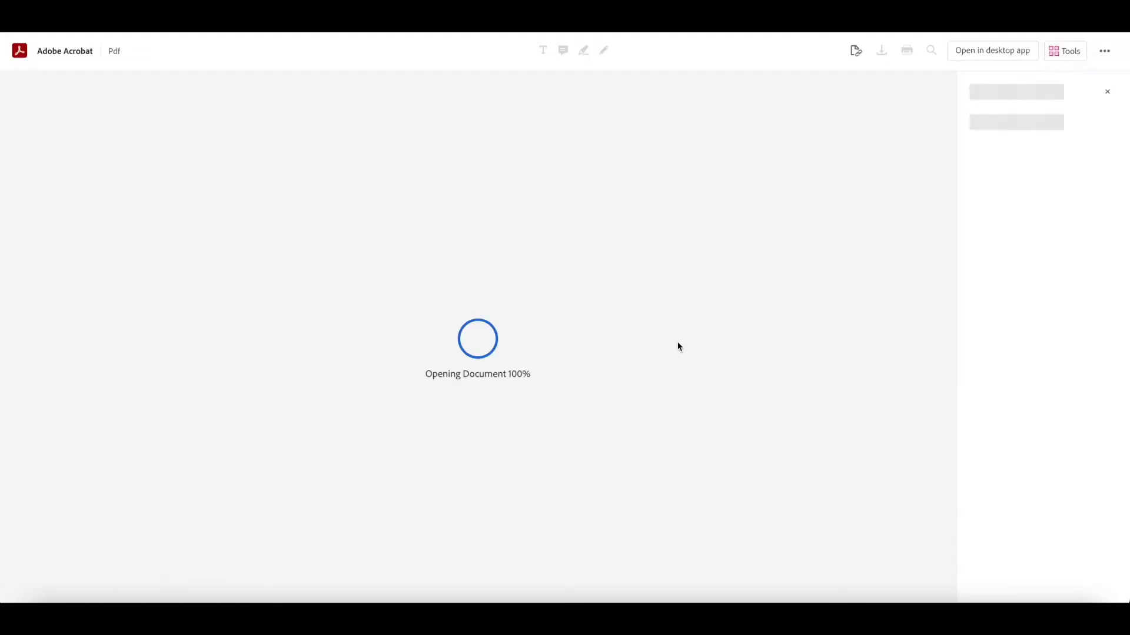
Step: Read the disclosure PDF through to page 2 in Adobe Acrobat
scroll(679, 377, down, 15)
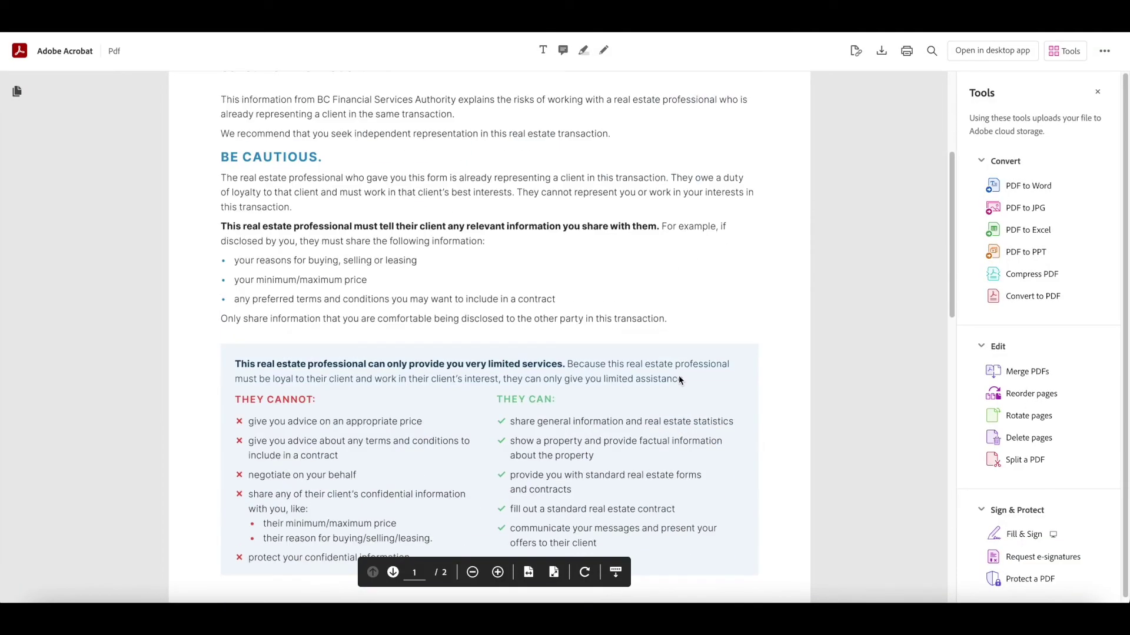
scroll(679, 381, down, 1)
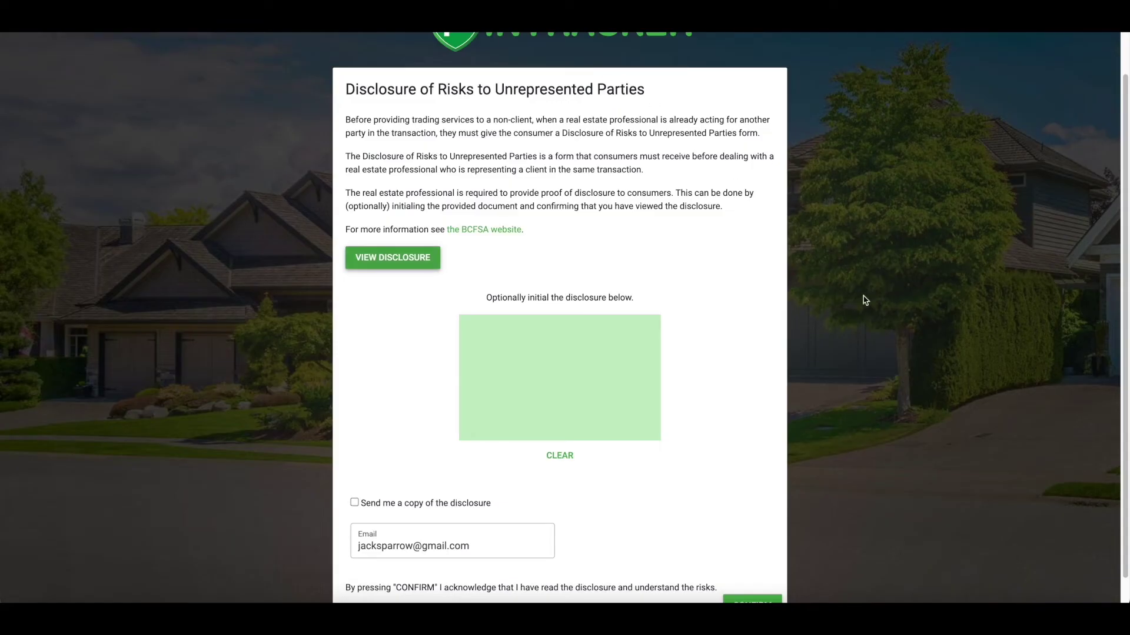
Step: Draw the consumer's initials, request an emailed copy, and confirm the disclosure
scroll(899, 368, down, 1)
scroll(899, 369, down, 1)
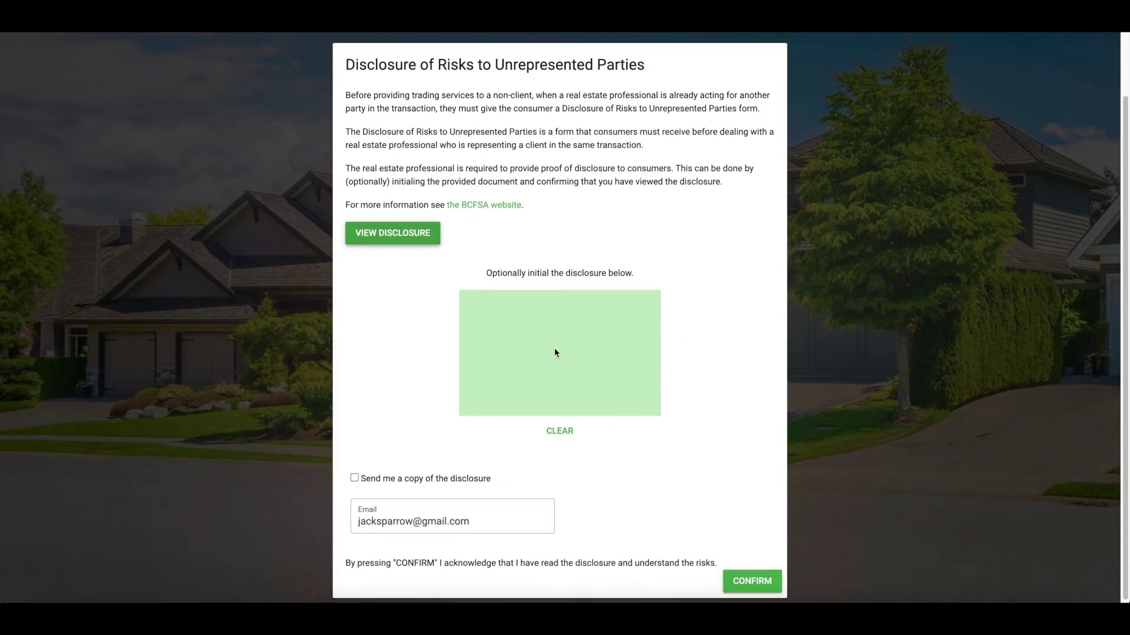
mouse_move(536, 357)
mouse_down()
mouse_move(505, 353)
mouse_move(559, 327)
mouse_move(558, 372)
mouse_up()
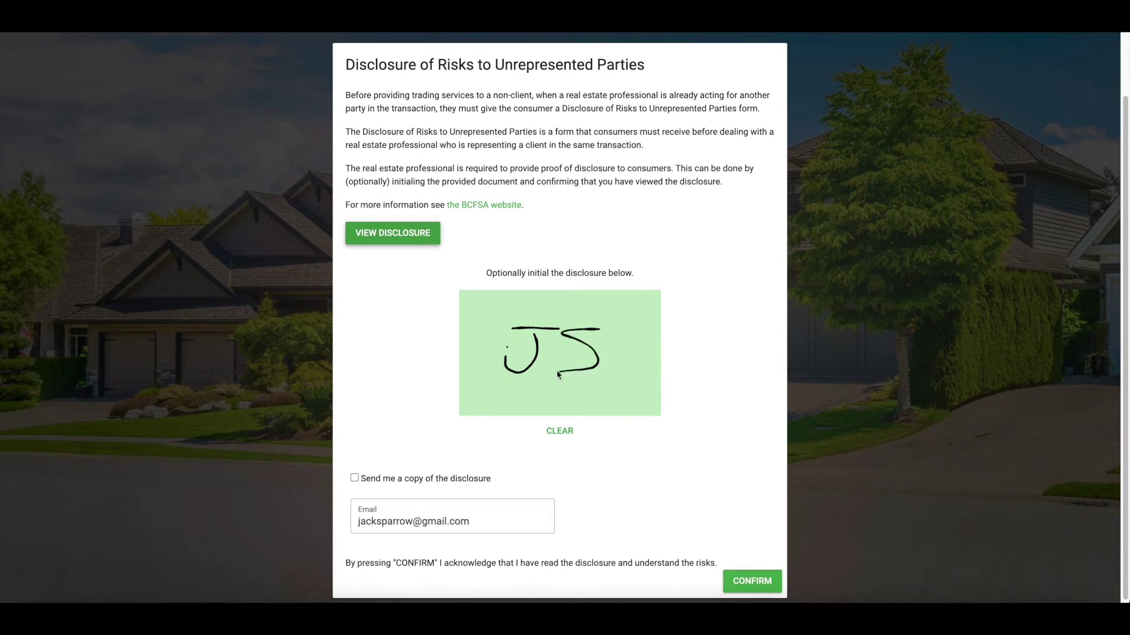
scroll(768, 339, down, 1)
click(362, 474)
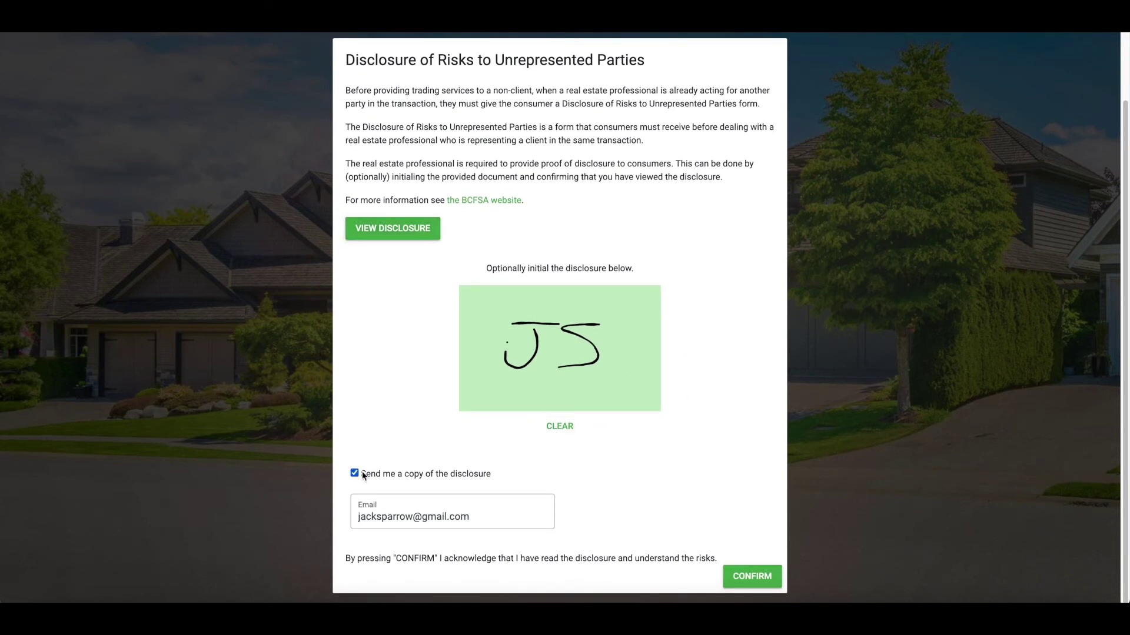
click(755, 579)
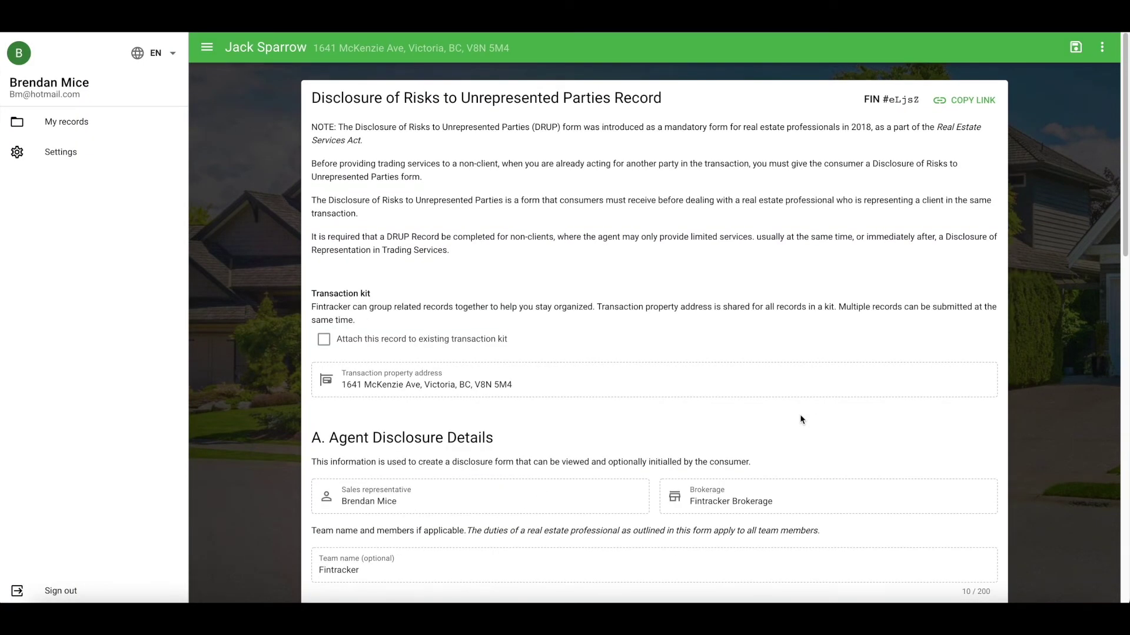
Step: Scroll to Disclosure Results and tick, then untick, 'Add a second consumer'
scroll(915, 435, down, 7)
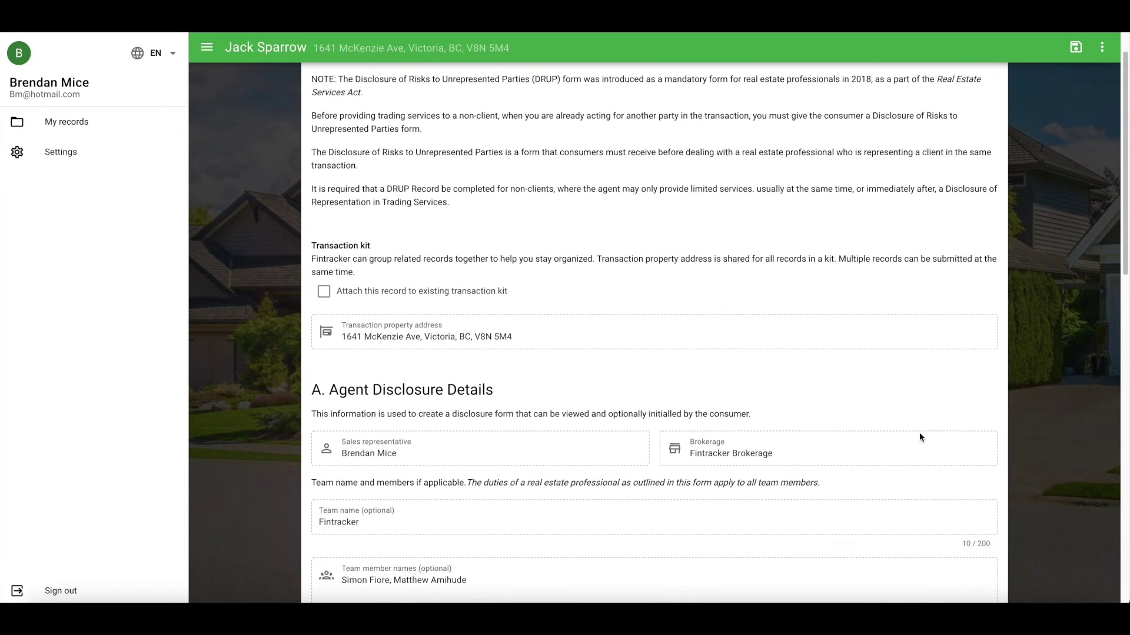
scroll(914, 441, down, 5)
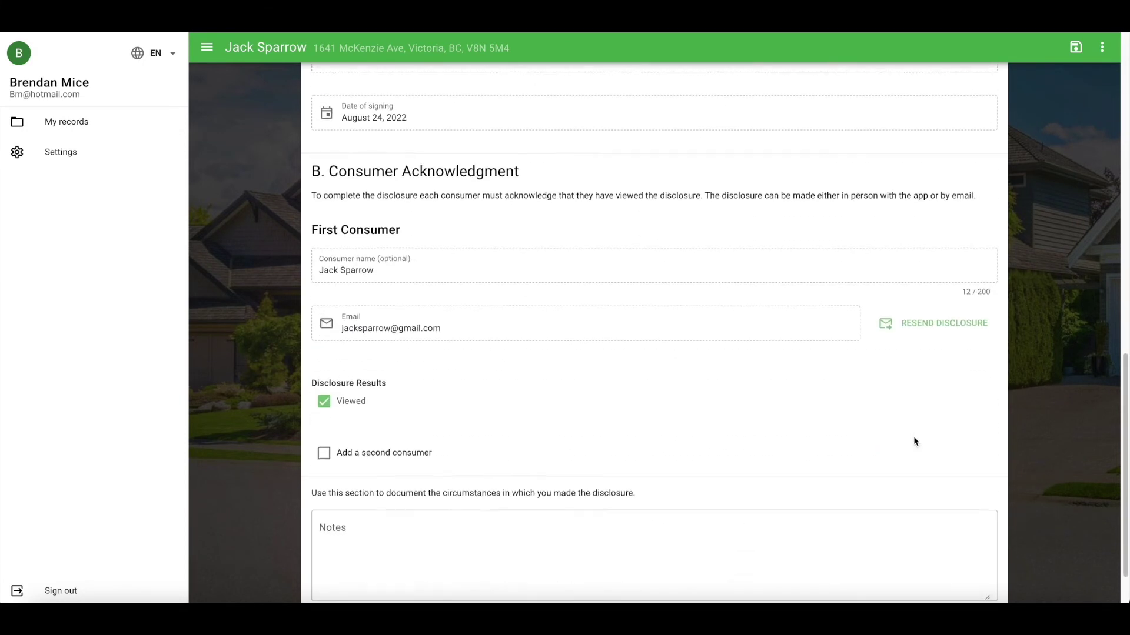
click(324, 386)
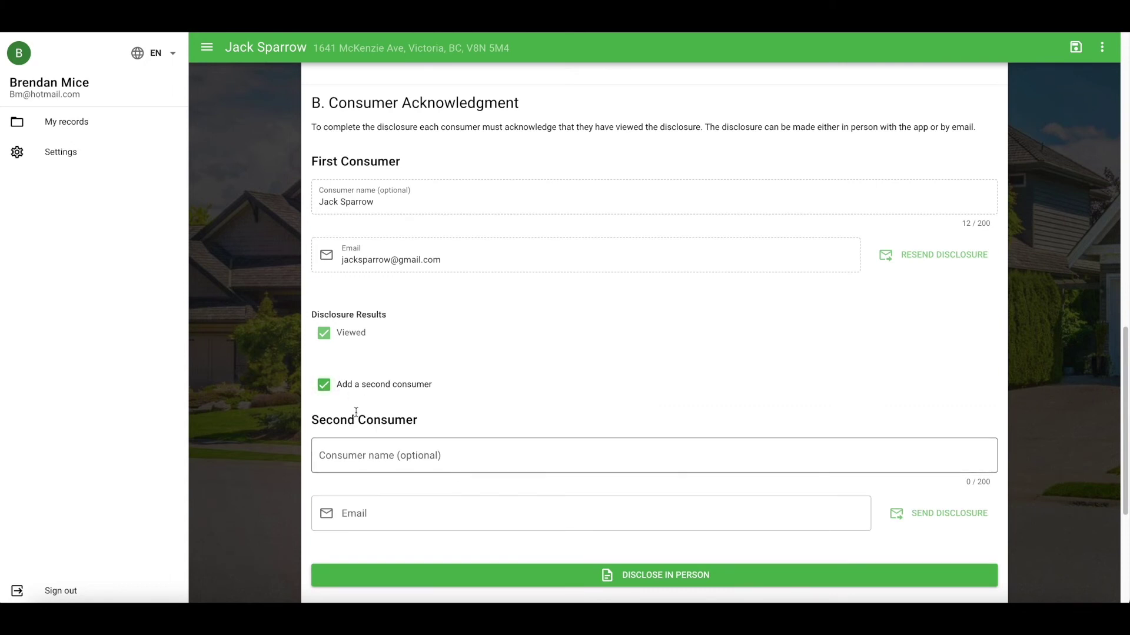
click(324, 389)
Step: Add a note that the disclosure was made in person to the consumer, and save the record
click(500, 478)
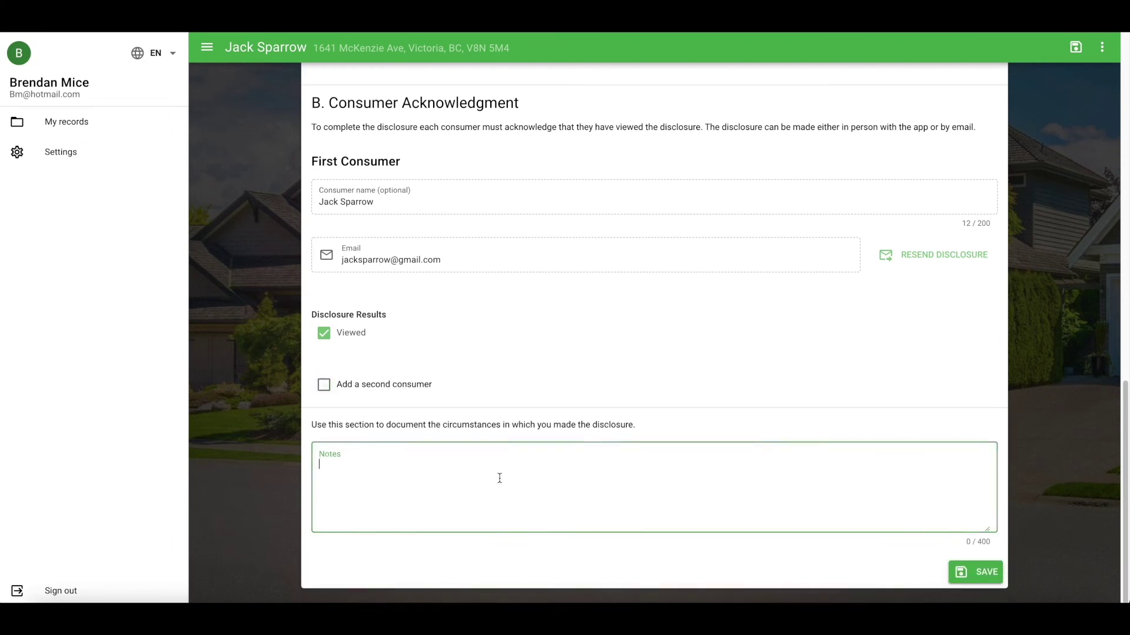
text(Disclosure made in person to )
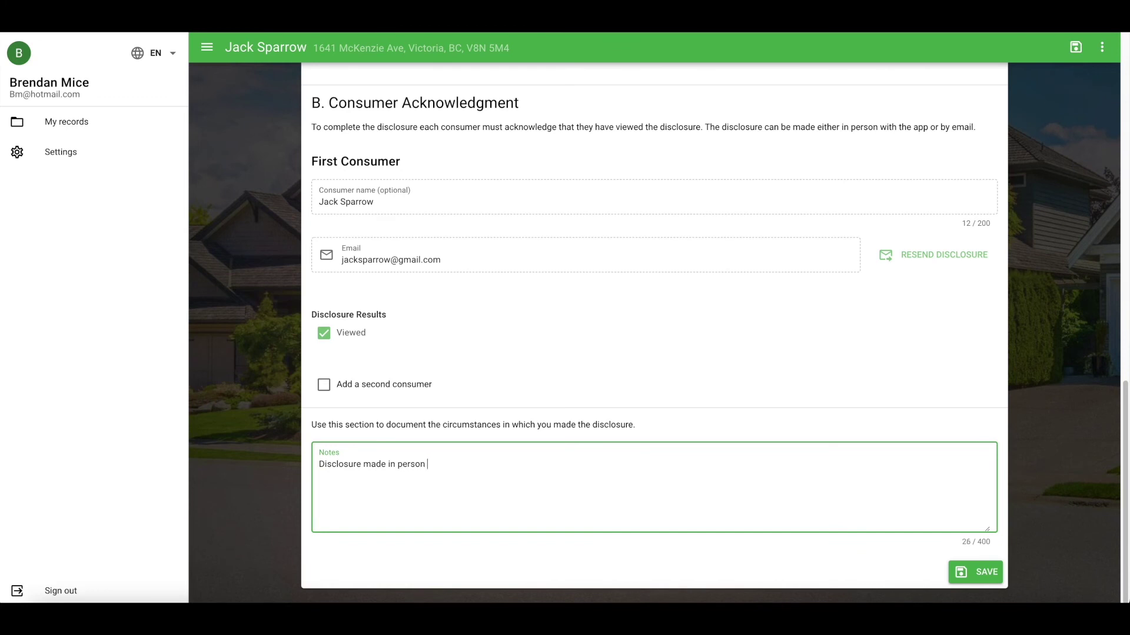
text(jack sparrow.)
click(974, 570)
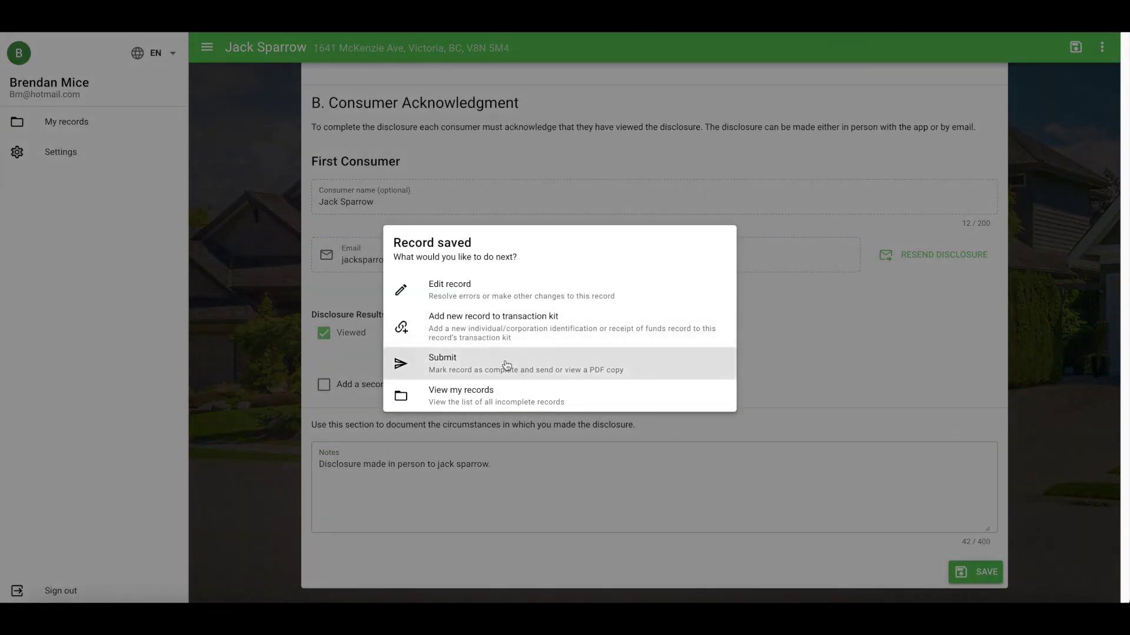
Step: Submit the saved DRUP record with its PDF copy for the compliance officer
click(506, 365)
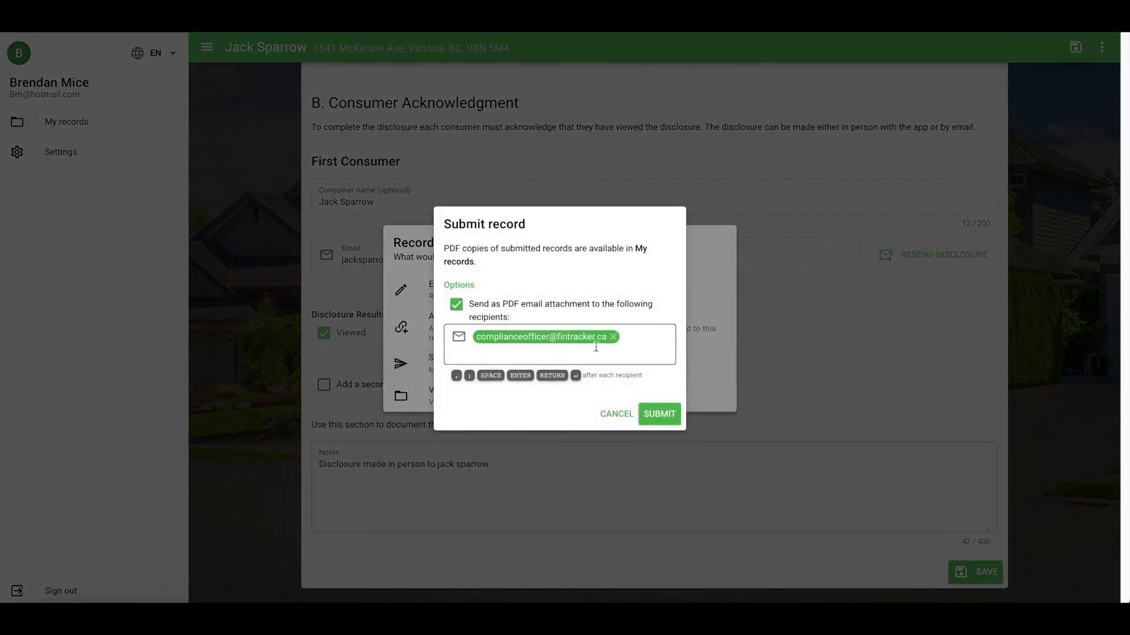
click(664, 416)
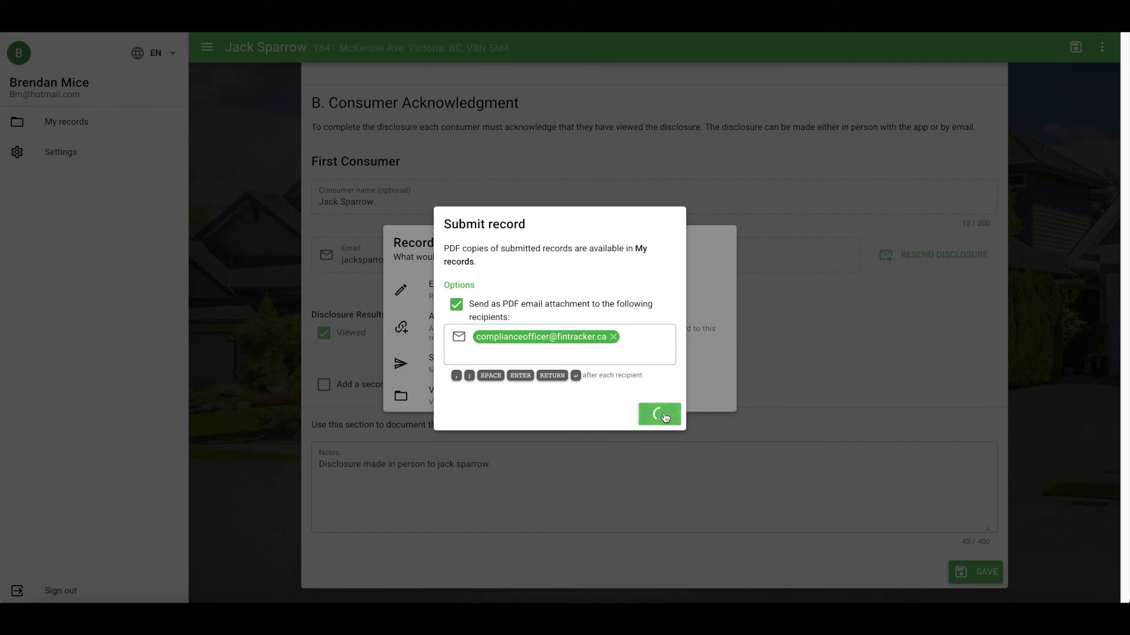
click(665, 328)
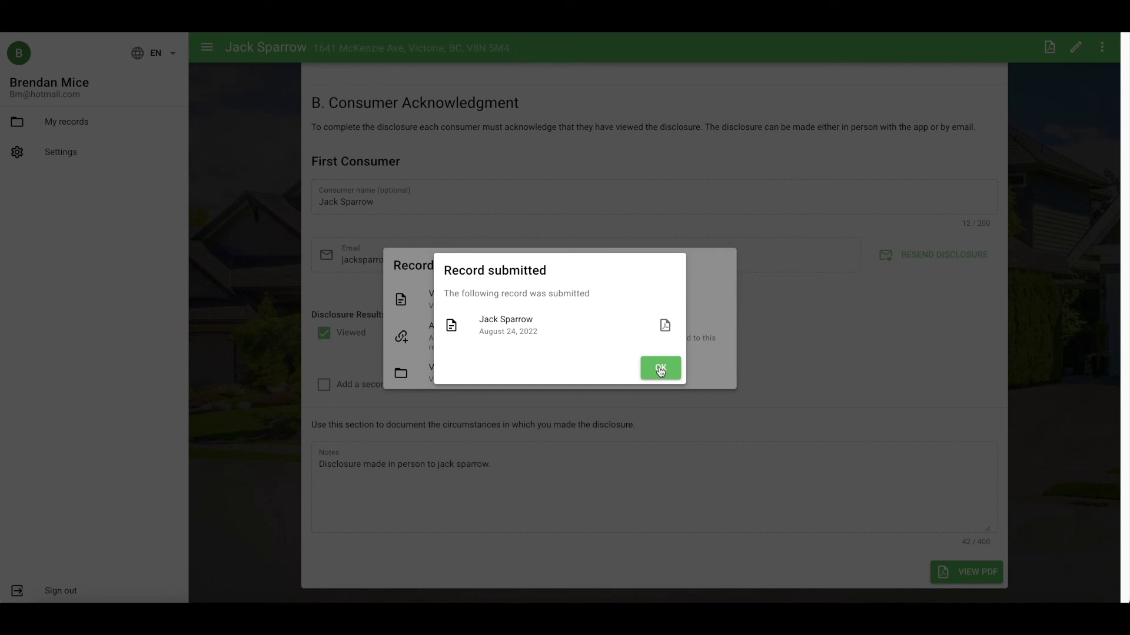
click(660, 371)
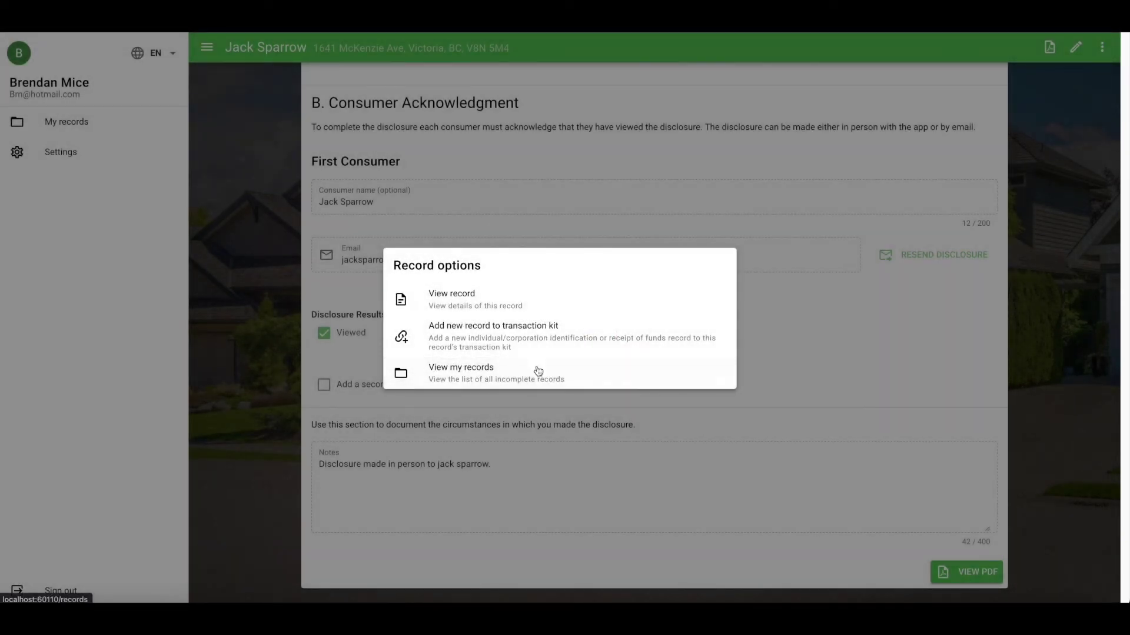
click(489, 298)
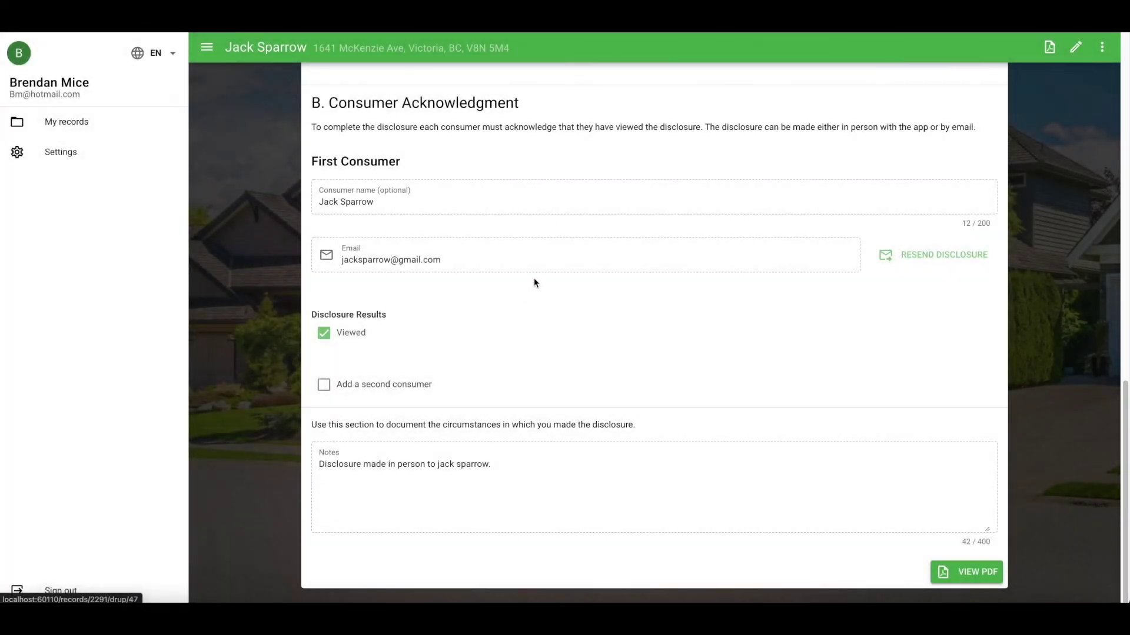
Step: Show the Complete records in My records and open the consumer's DORT record
click(88, 122)
click(374, 86)
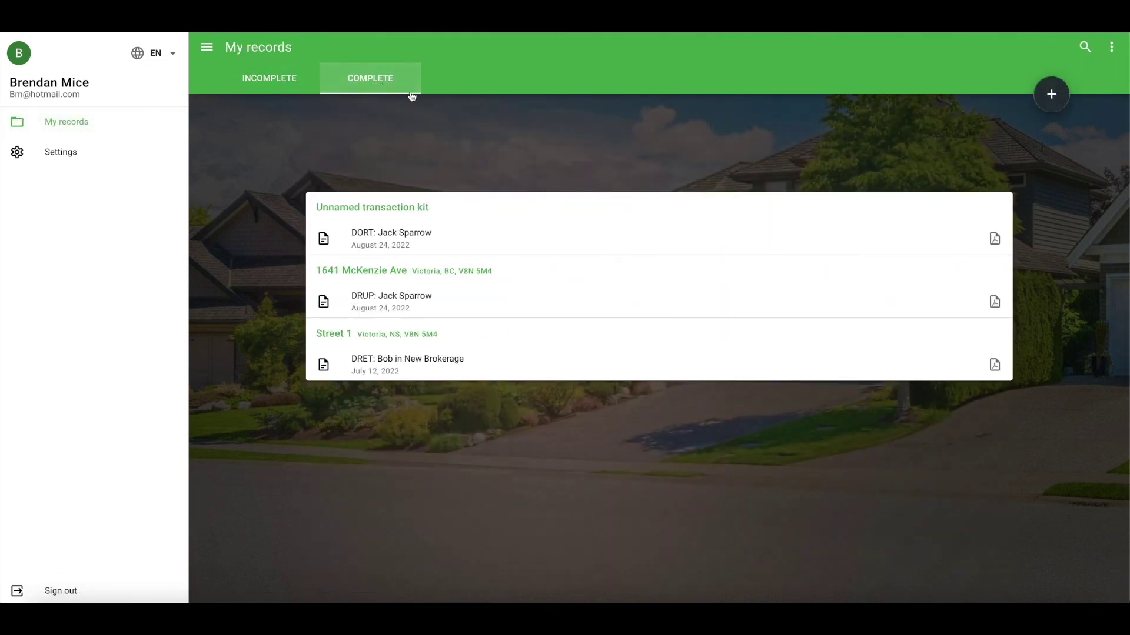
click(435, 244)
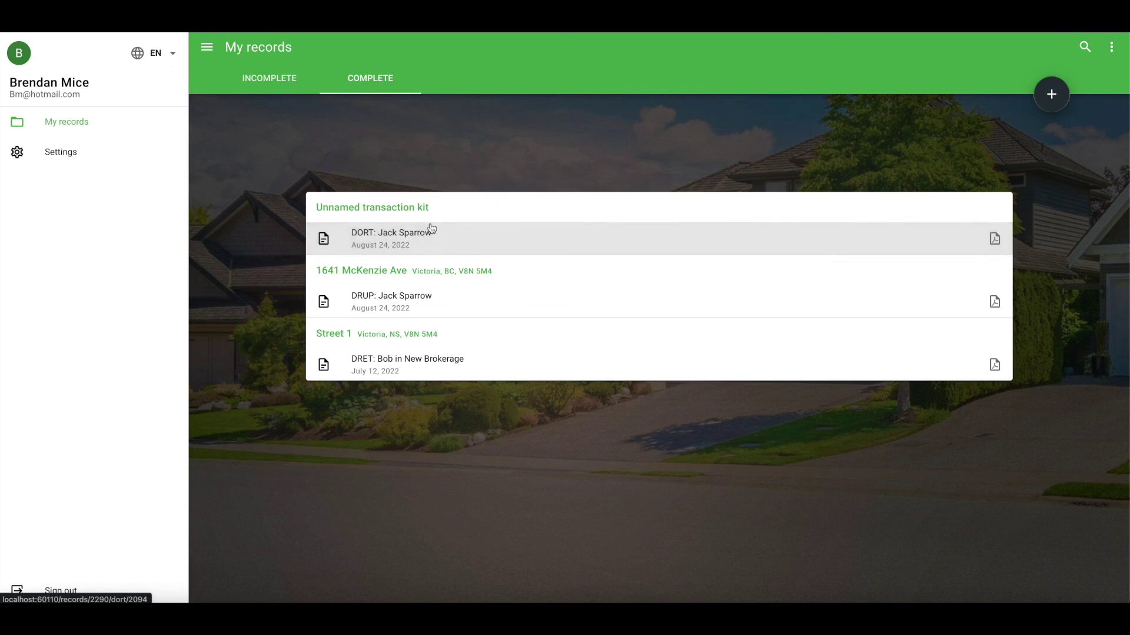